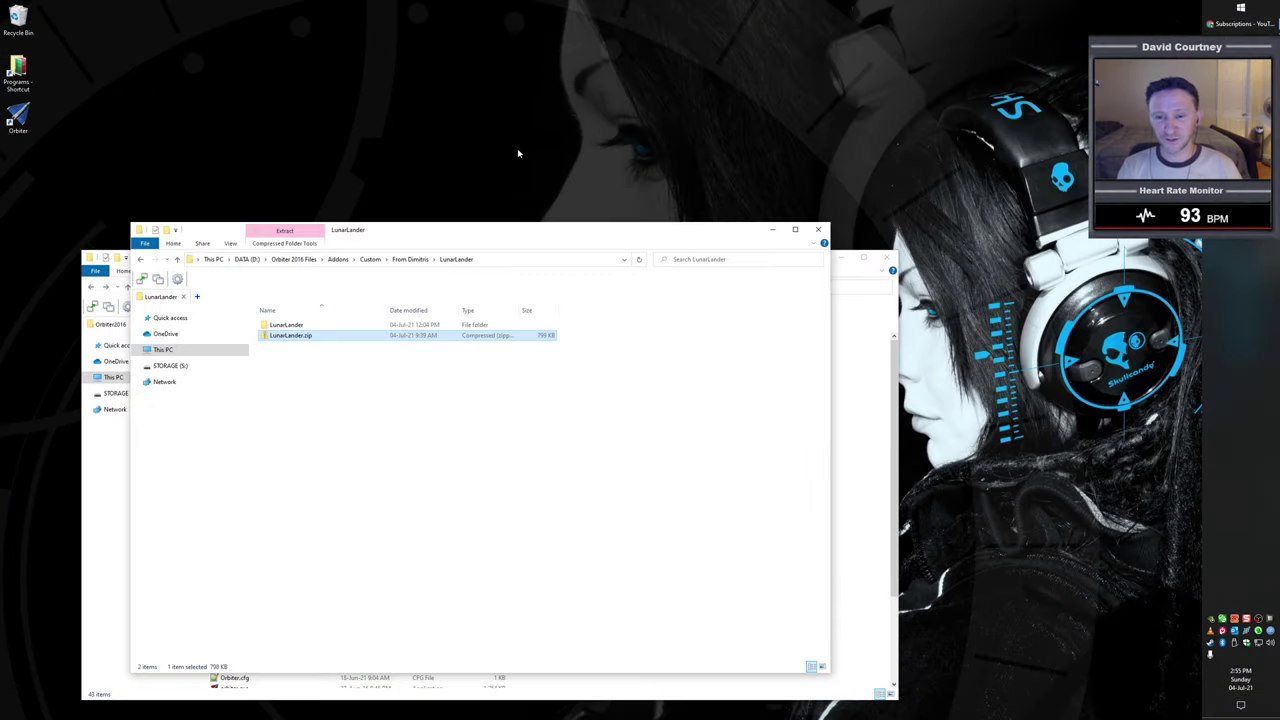
- Open the inner LunarLander folder, select its eight addon items, and move the window beside Orbiter2016
{"action": "left_click_drag", "start_coordinate": [515, 233], "coordinate": [548, 199]}
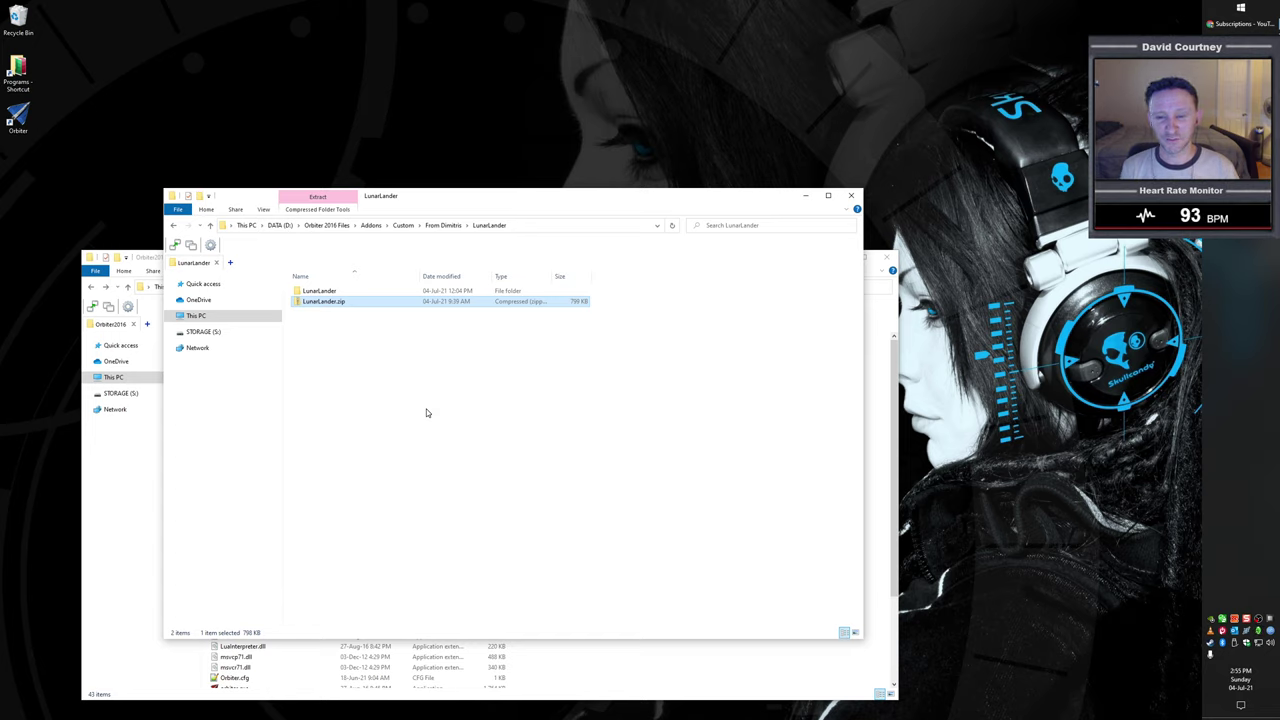
{"action": "left_click_drag", "start_coordinate": [360, 306], "coordinate": [349, 296]}
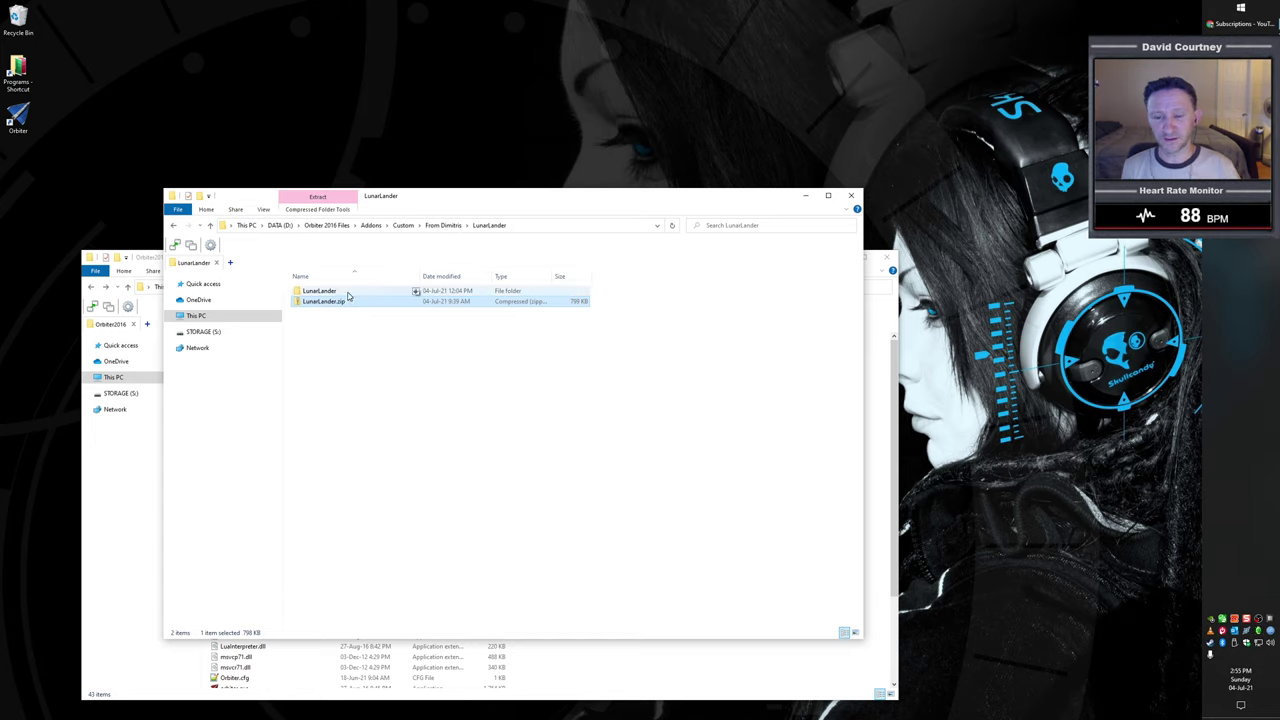
{"action": "double_click", "coordinate": [349, 293]}
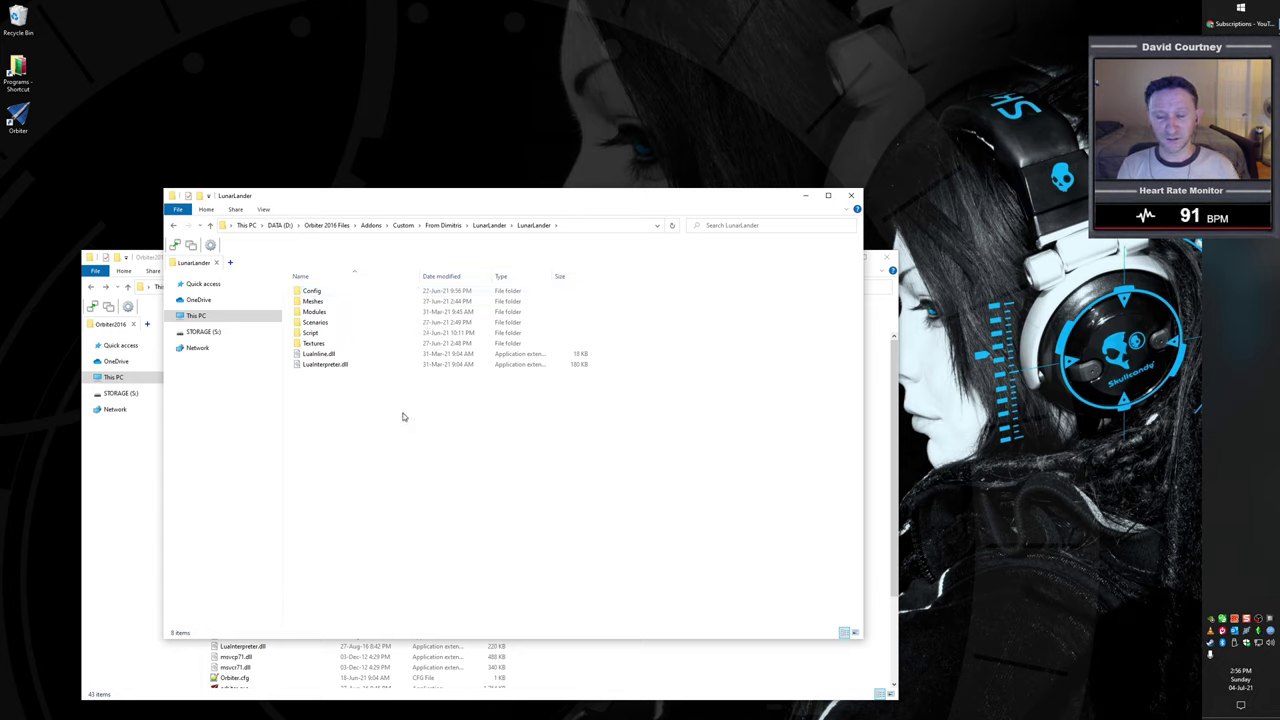
{"action": "left_click_drag", "start_coordinate": [403, 417], "coordinate": [325, 291]}
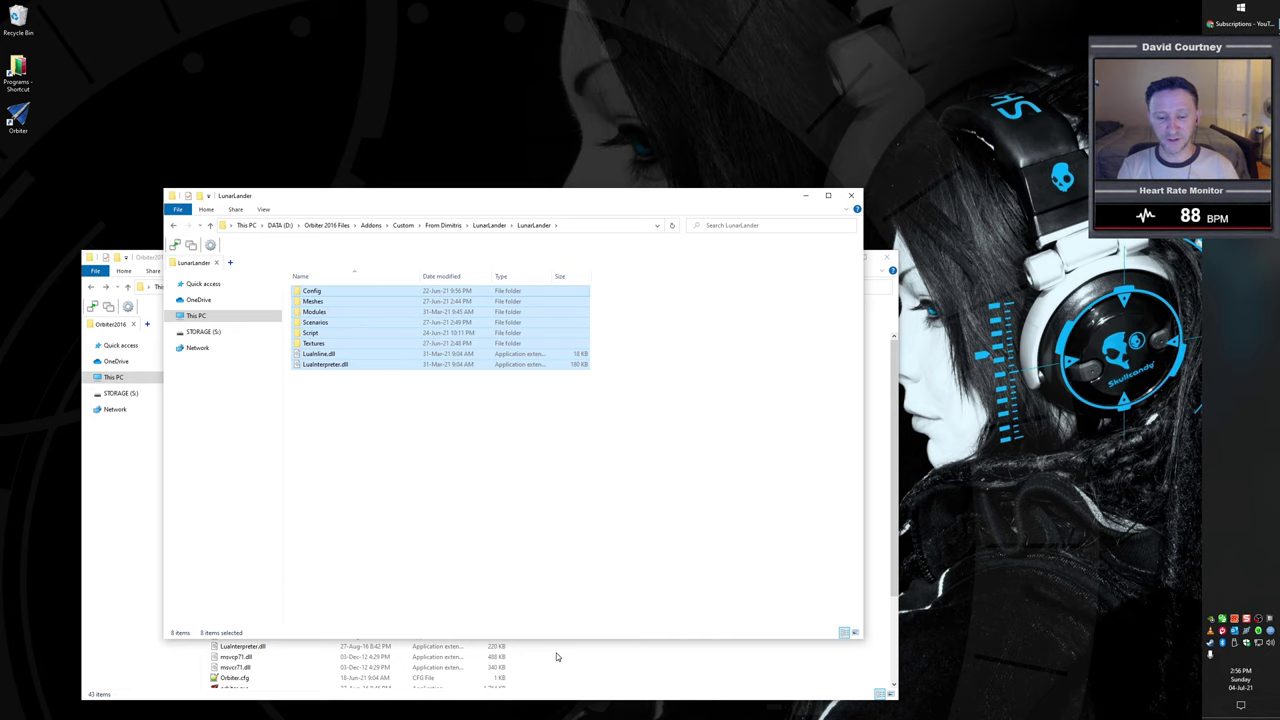
{"action": "left_click_drag", "start_coordinate": [505, 213], "coordinate": [732, 181]}
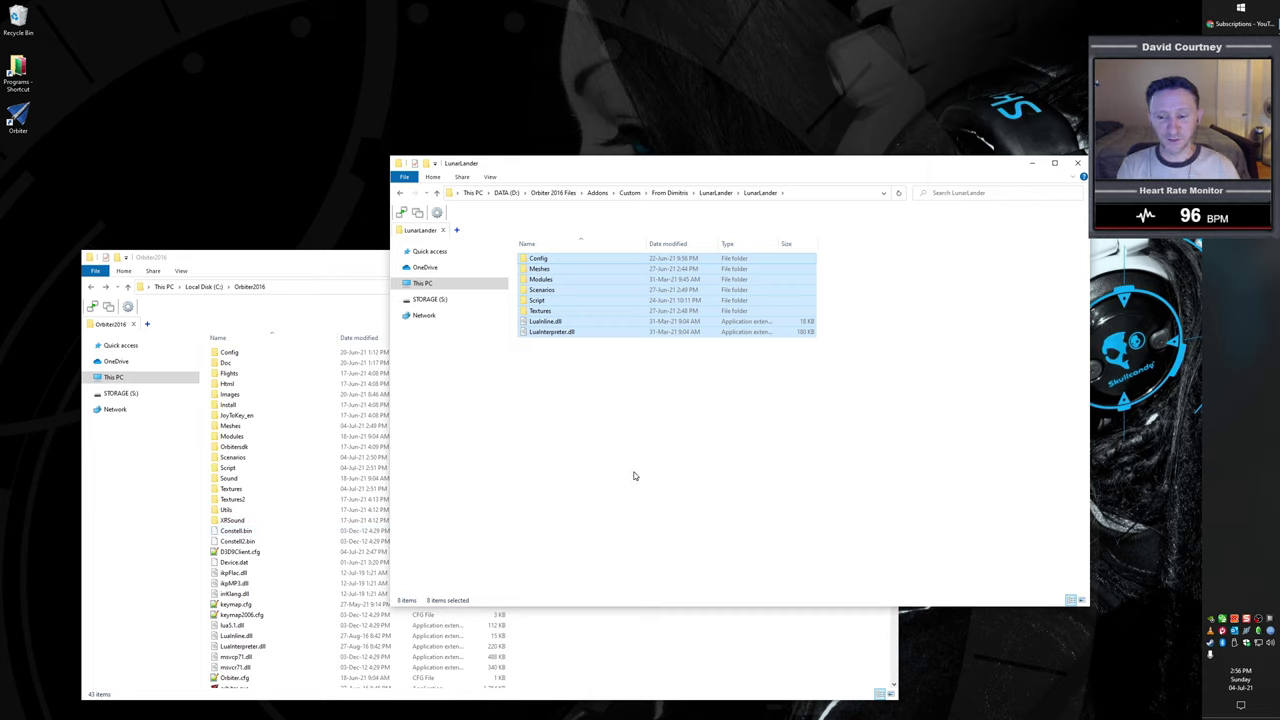
{"action": "left_click", "coordinate": [628, 372]}
{"action": "left_click", "coordinate": [568, 323]}
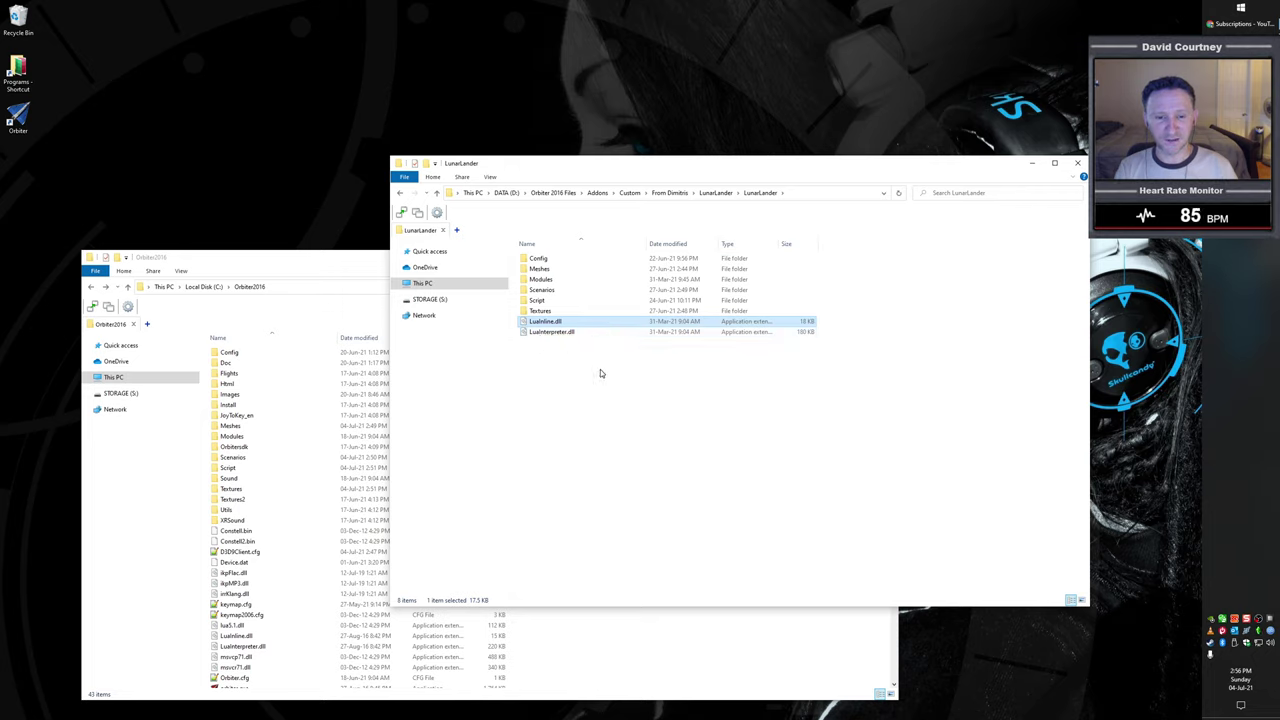
{"action": "left_click", "coordinate": [630, 333]}
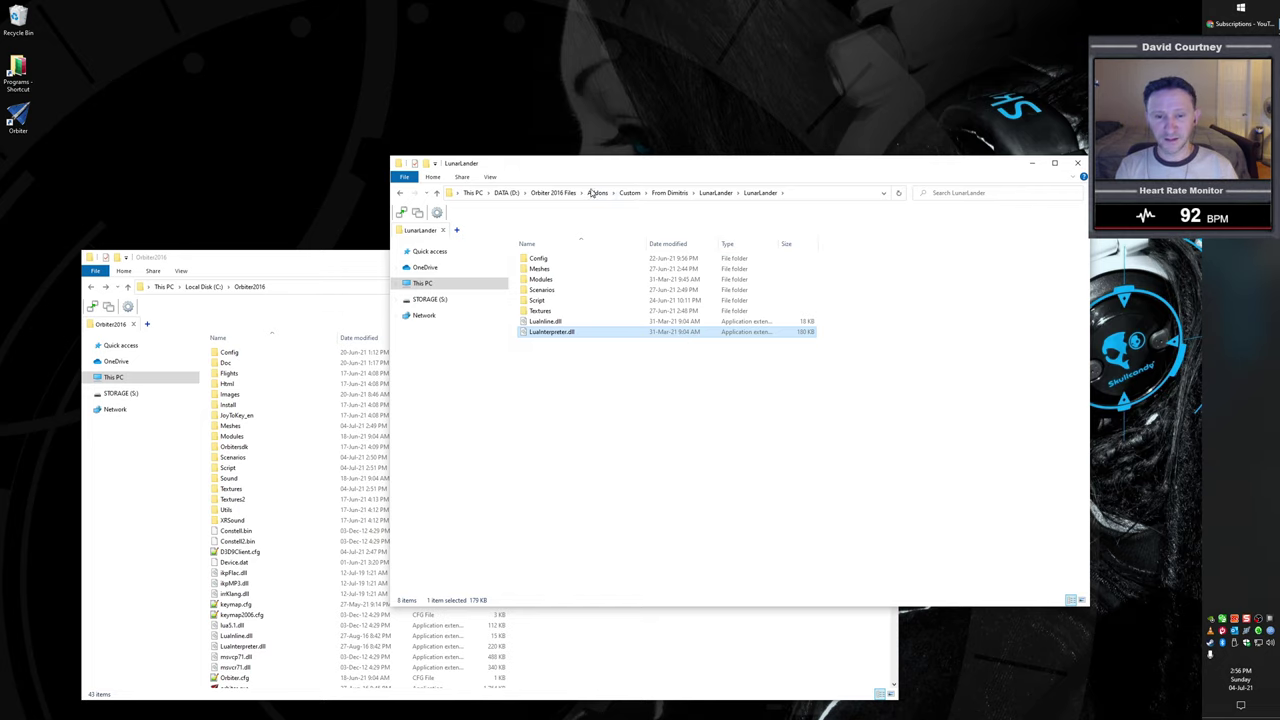
{"action": "left_click_drag", "start_coordinate": [598, 170], "coordinate": [645, 124]}
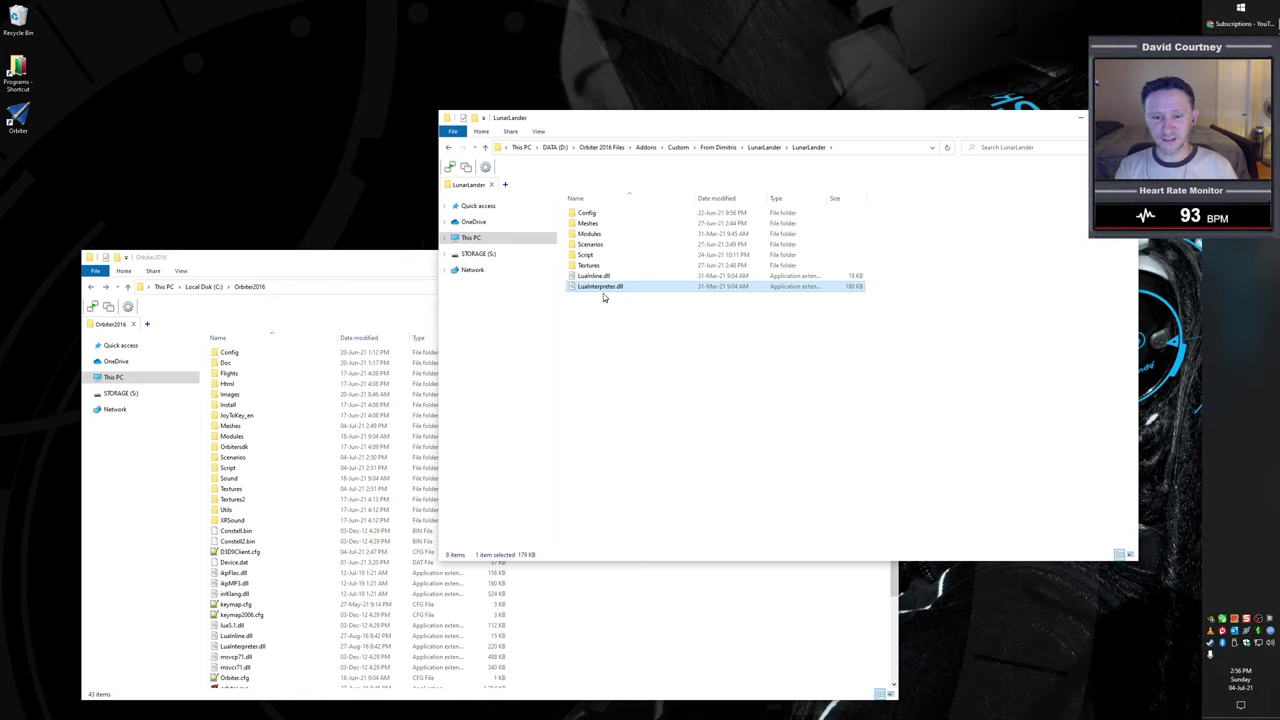
{"action": "key", "text": "Up"}
{"action": "left_click", "coordinate": [599, 287]}
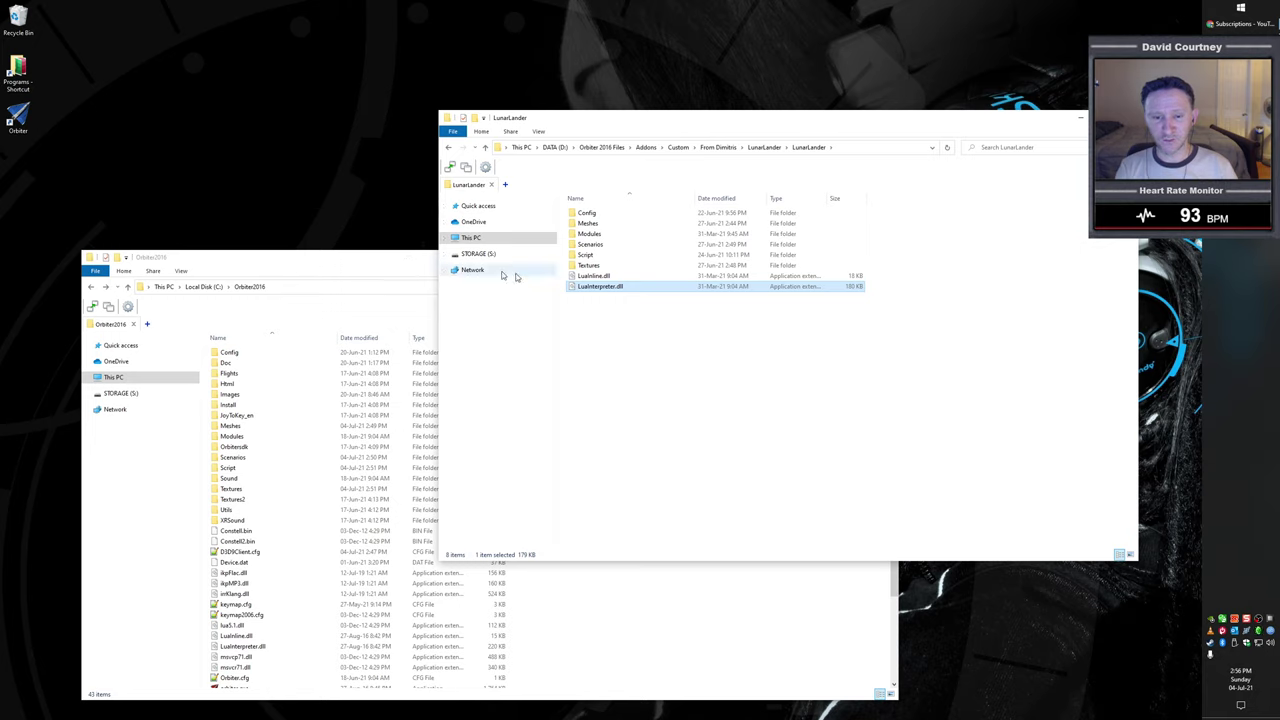
{"action": "left_click", "coordinate": [418, 270]}
{"action": "scroll", "coordinate": [640, 581], "scroll_direction": "down", "scroll_amount": 4}
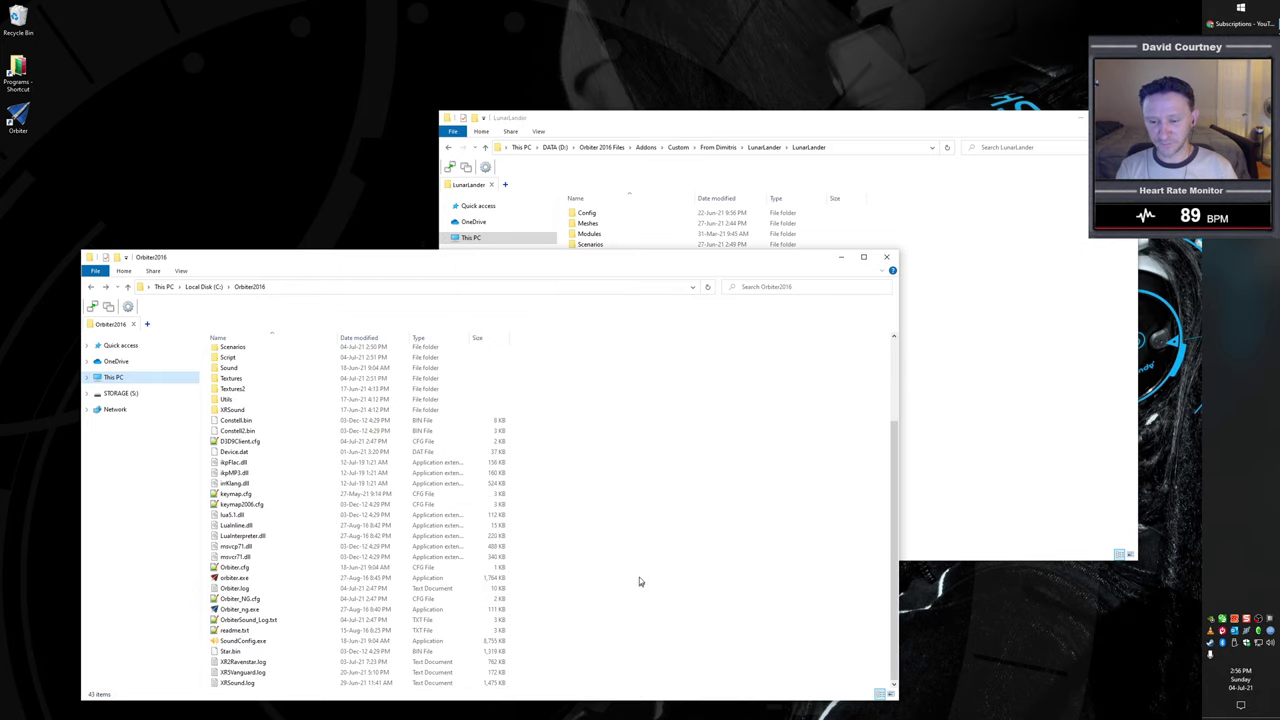
{"action": "left_click", "coordinate": [267, 527]}
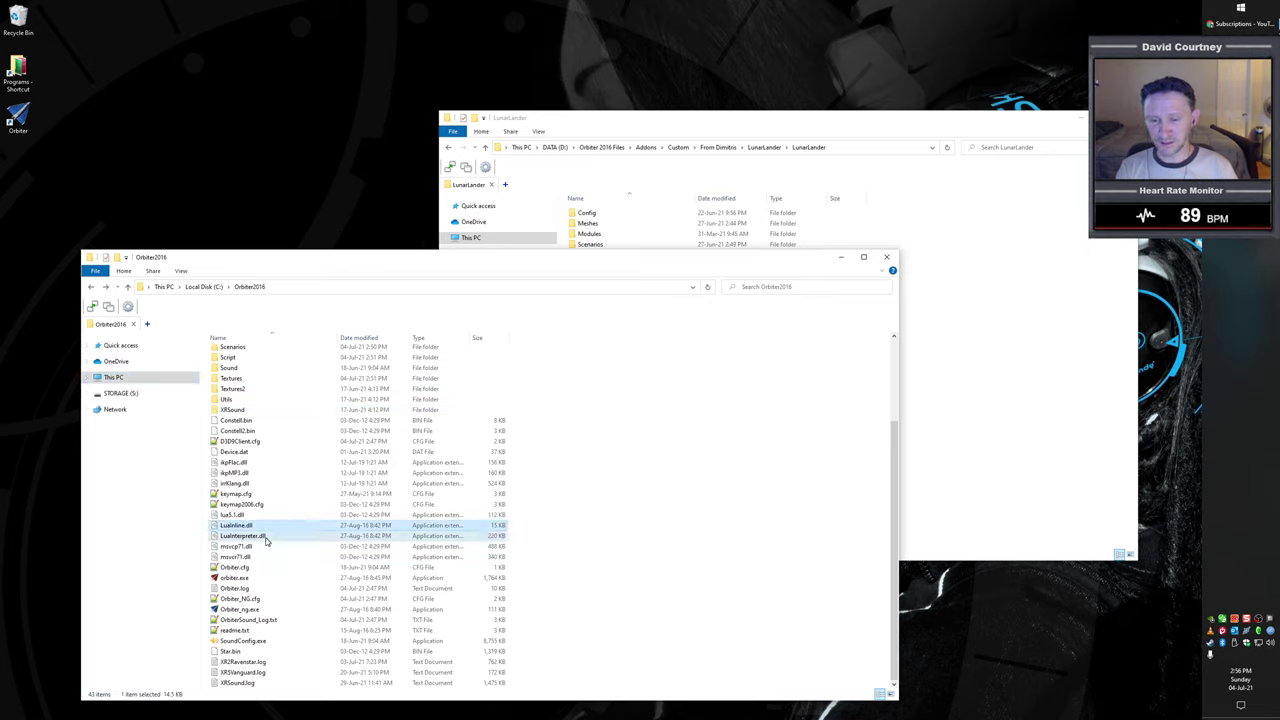
{"action": "left_click", "coordinate": [255, 537], "text": "ctrl"}
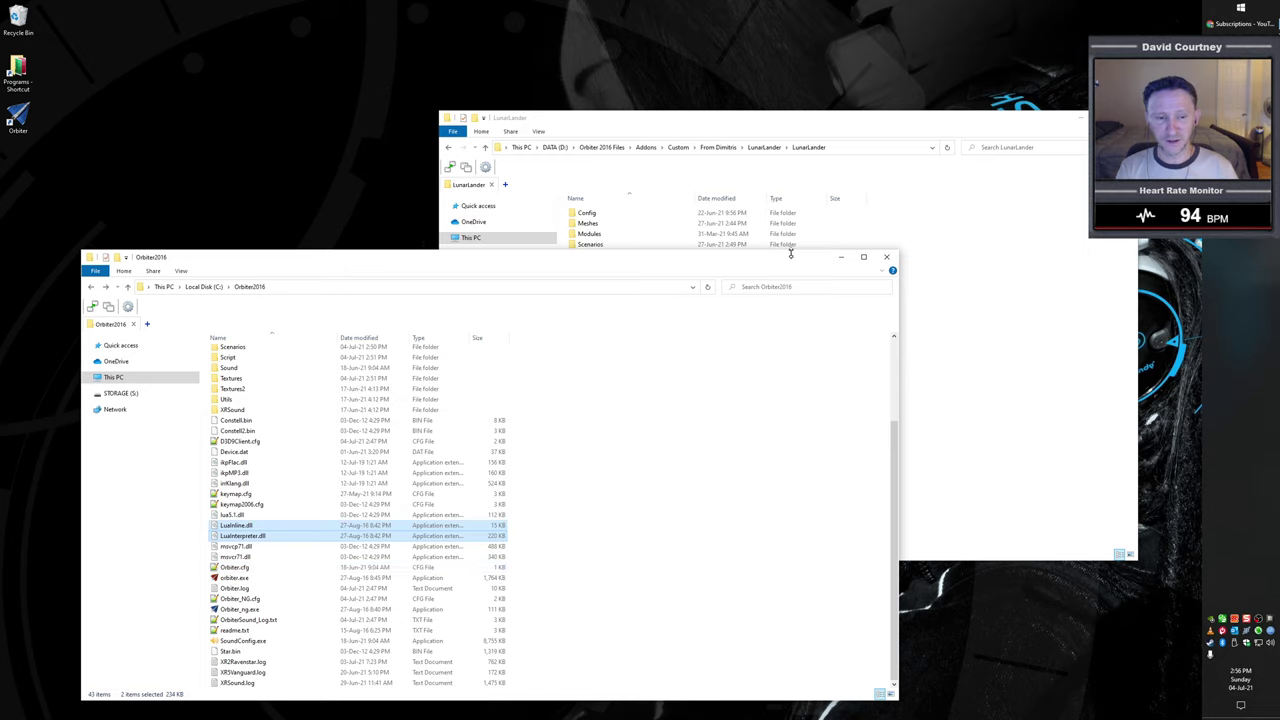
{"action": "left_click", "coordinate": [811, 124]}
{"action": "left_click", "coordinate": [627, 280], "text": "ctrl"}
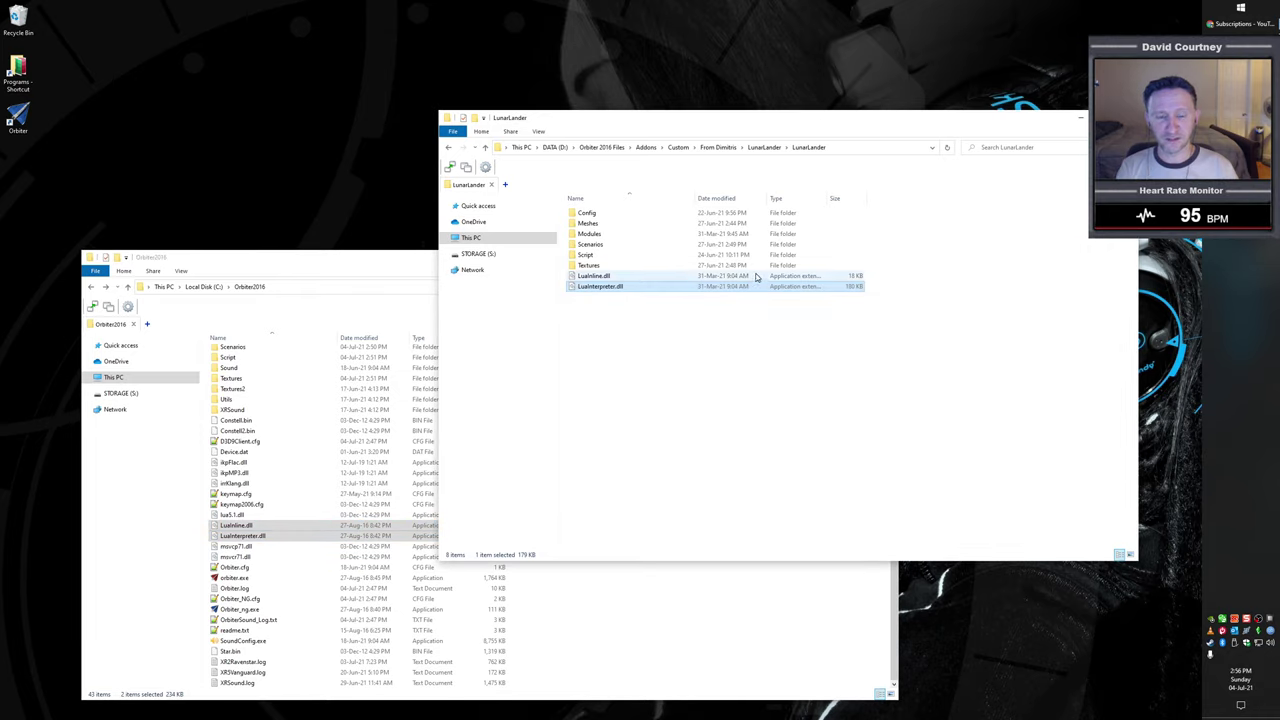
{"action": "left_click", "coordinate": [713, 287]}
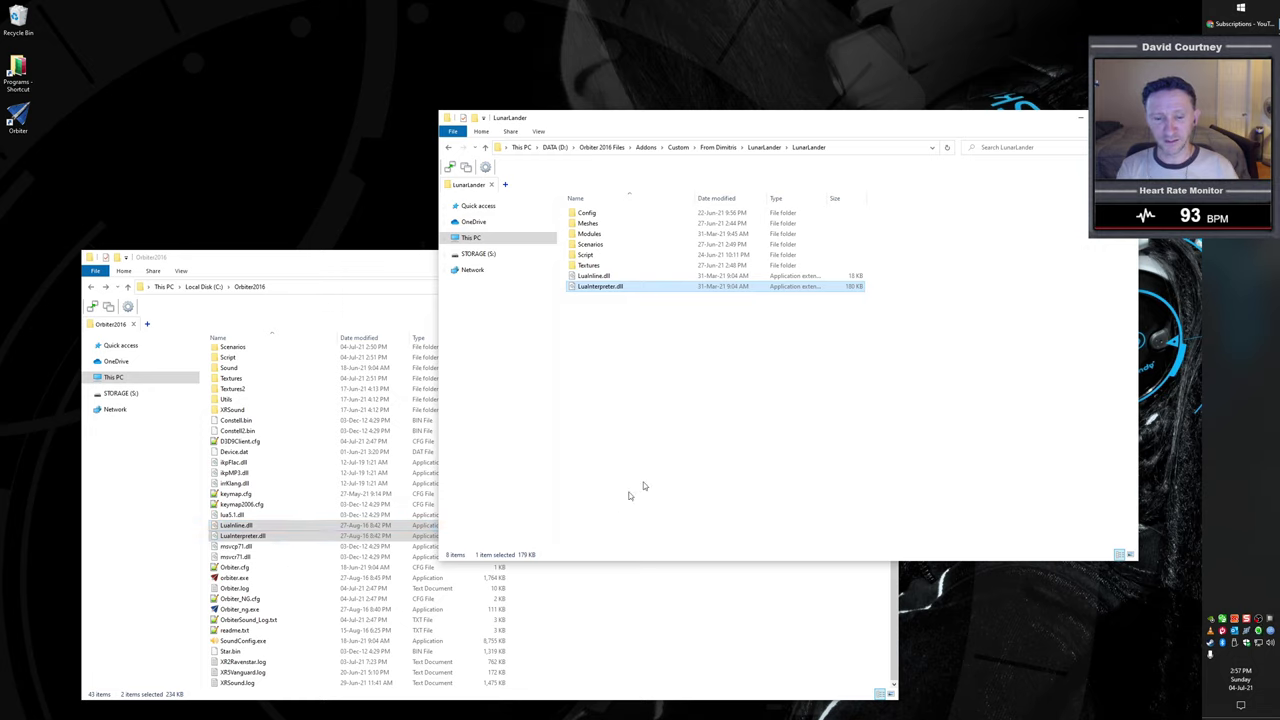
{"action": "left_click", "coordinate": [614, 281]}
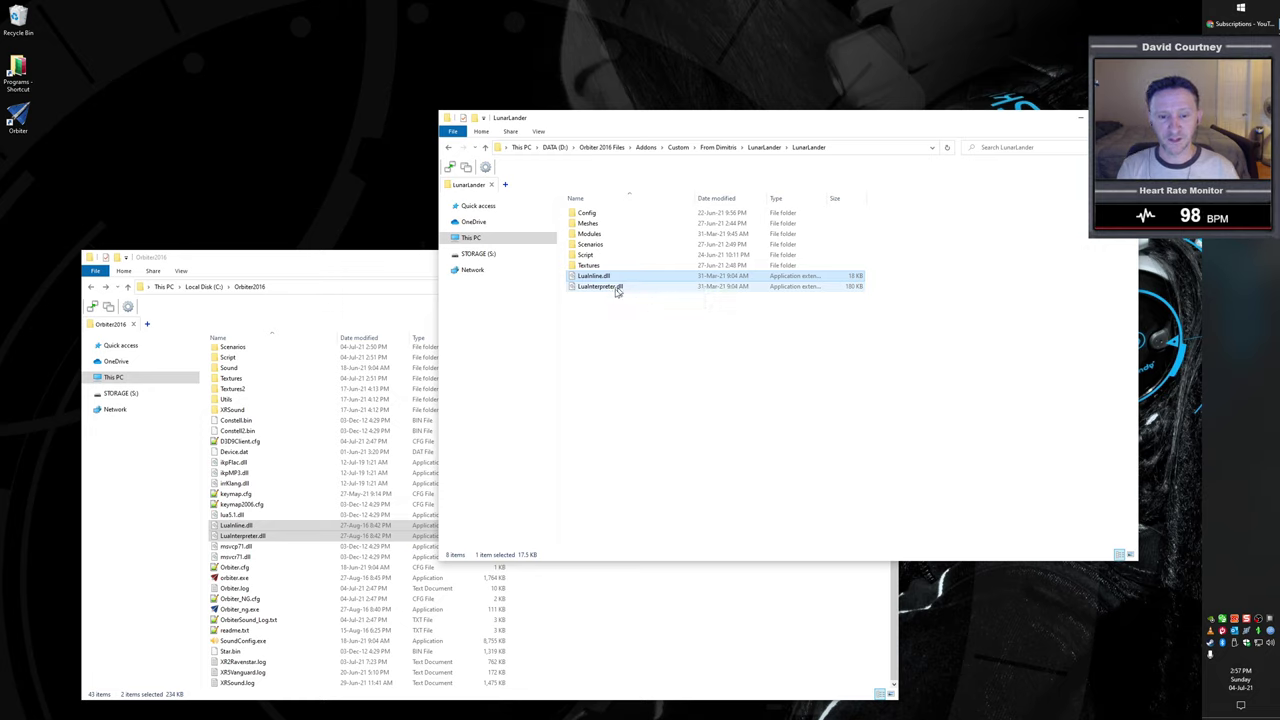
{"action": "double_click", "coordinate": [595, 234]}
{"action": "double_click", "coordinate": [587, 213]}
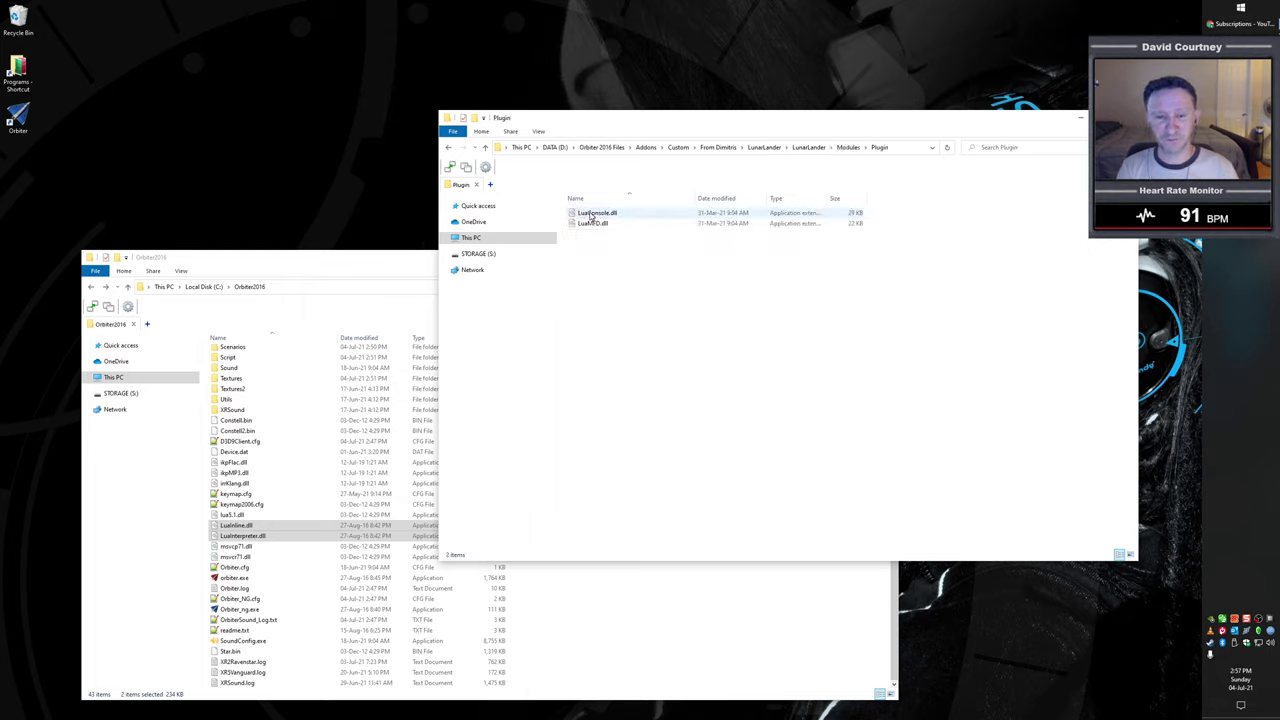
{"action": "left_click", "coordinate": [605, 213]}
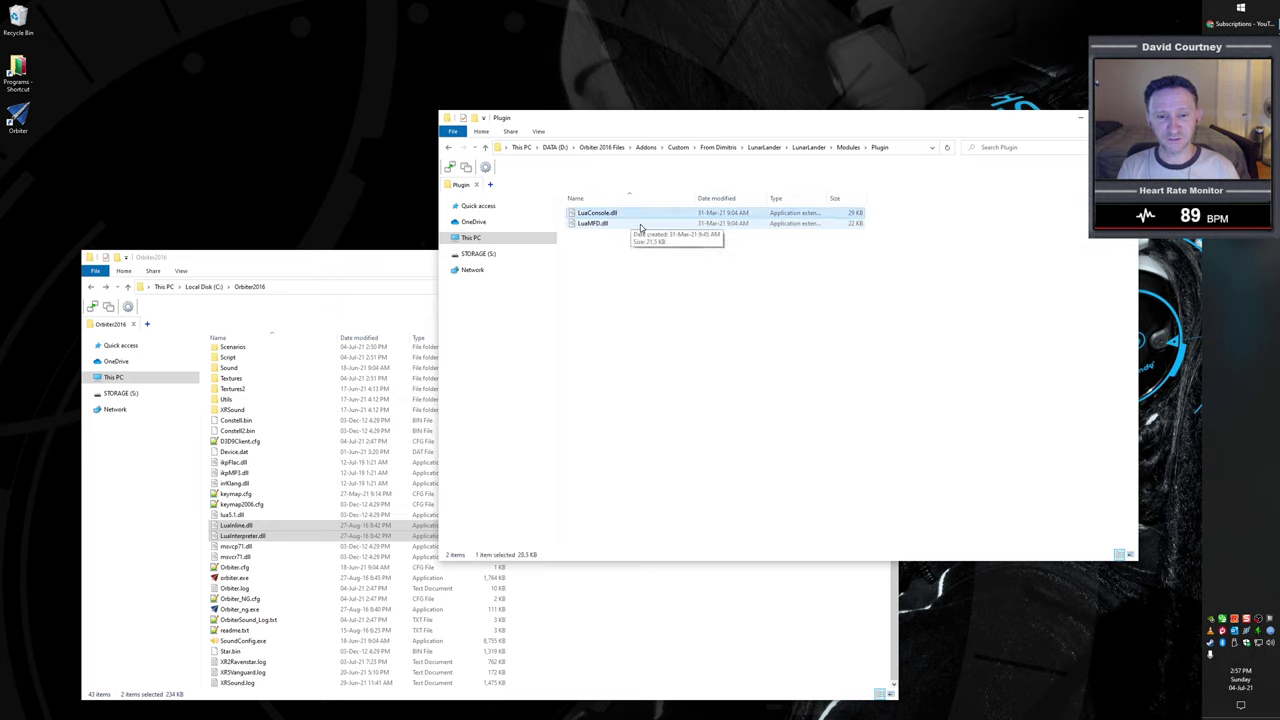
{"action": "left_click", "coordinate": [611, 224]}
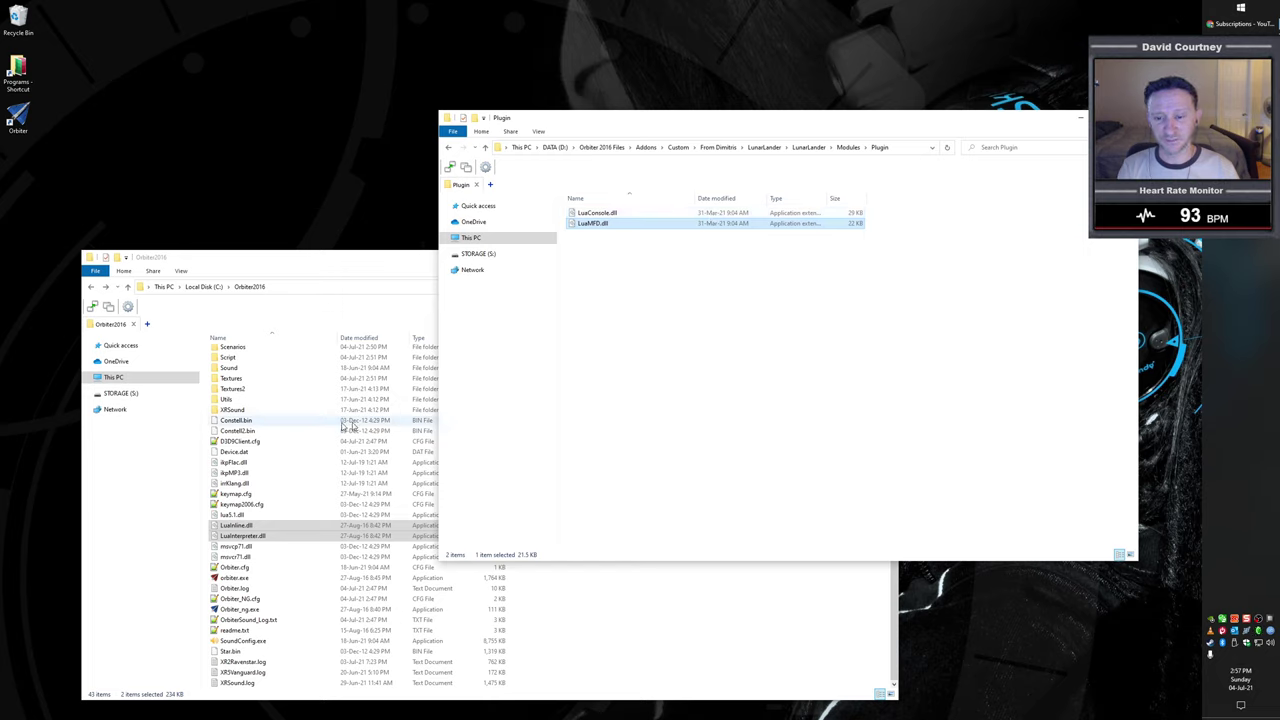
{"action": "left_click", "coordinate": [302, 402]}
{"action": "scroll", "coordinate": [302, 405], "scroll_direction": "up", "scroll_amount": 3}
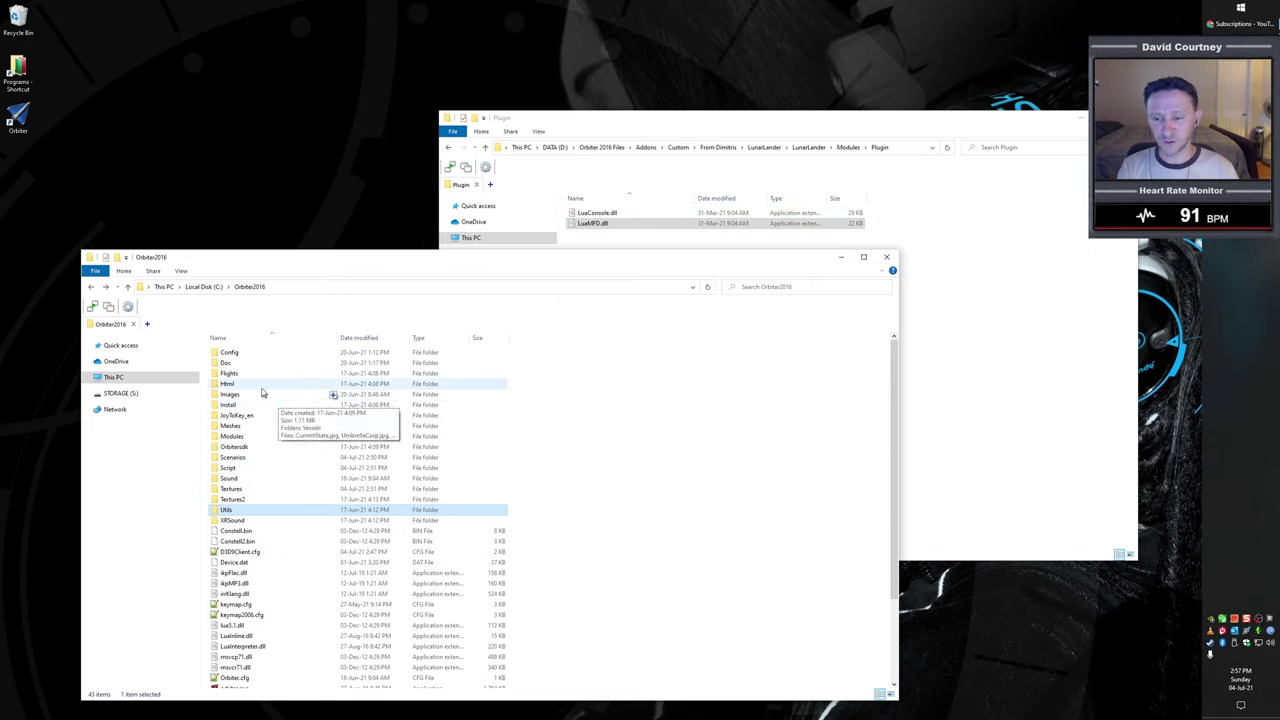
{"action": "double_click", "coordinate": [240, 437]}
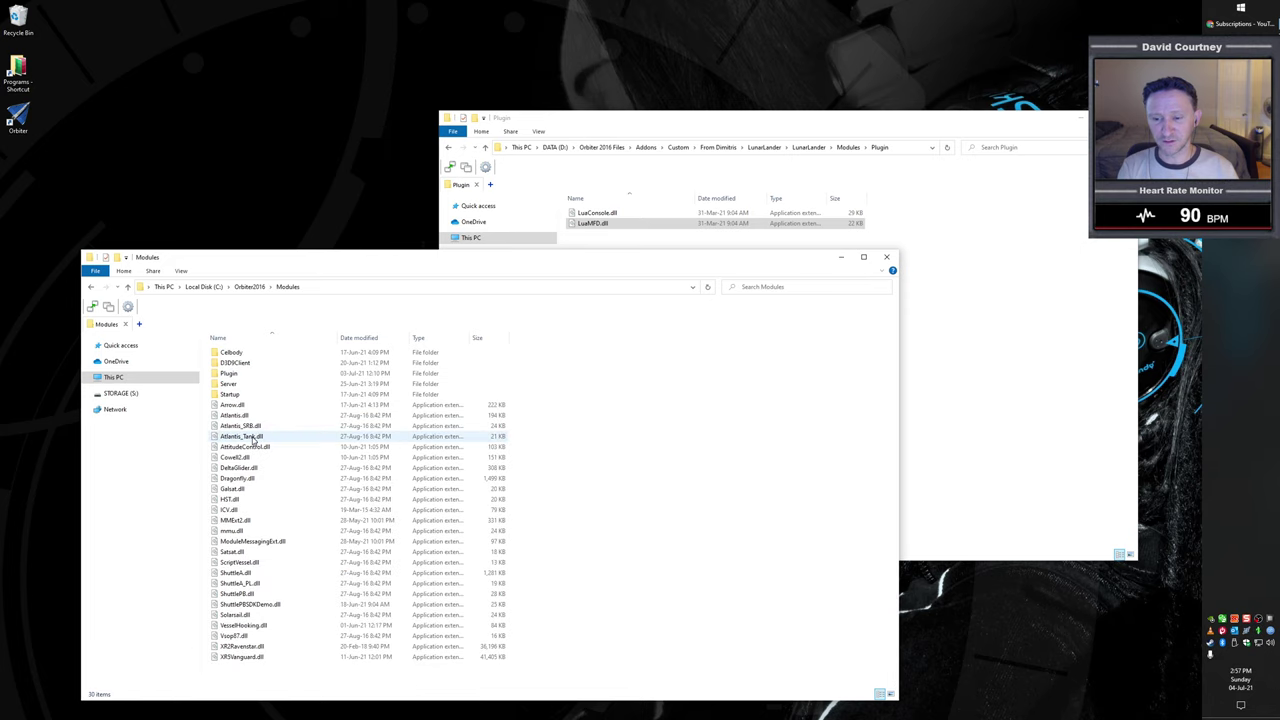
{"action": "double_click", "coordinate": [243, 376]}
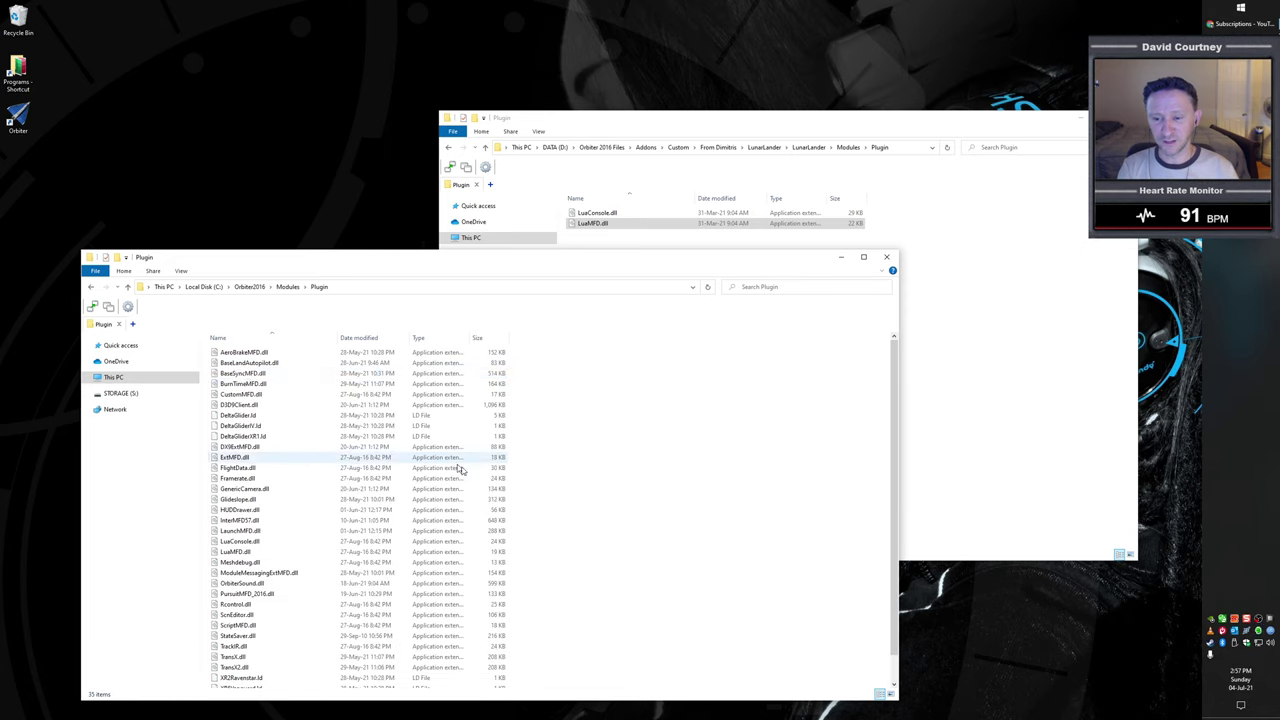
{"action": "scroll", "coordinate": [537, 507], "scroll_direction": "down", "scroll_amount": 1}
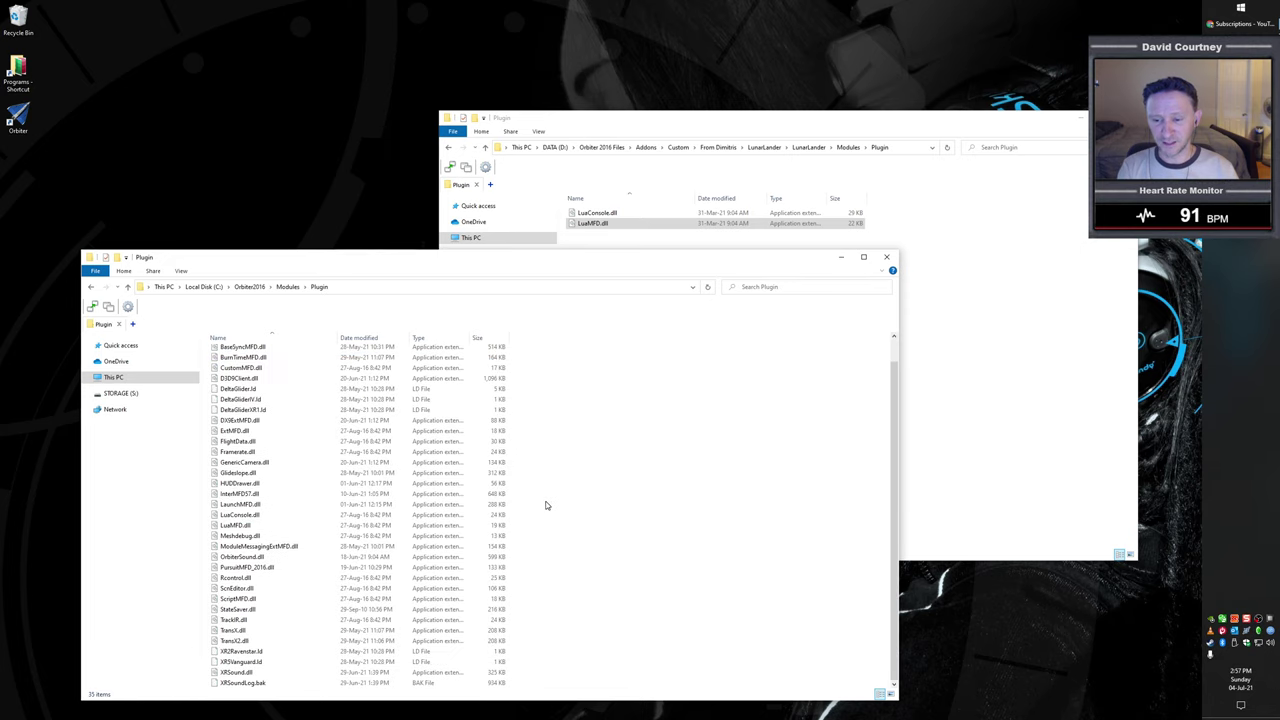
{"action": "left_click", "coordinate": [252, 515]}
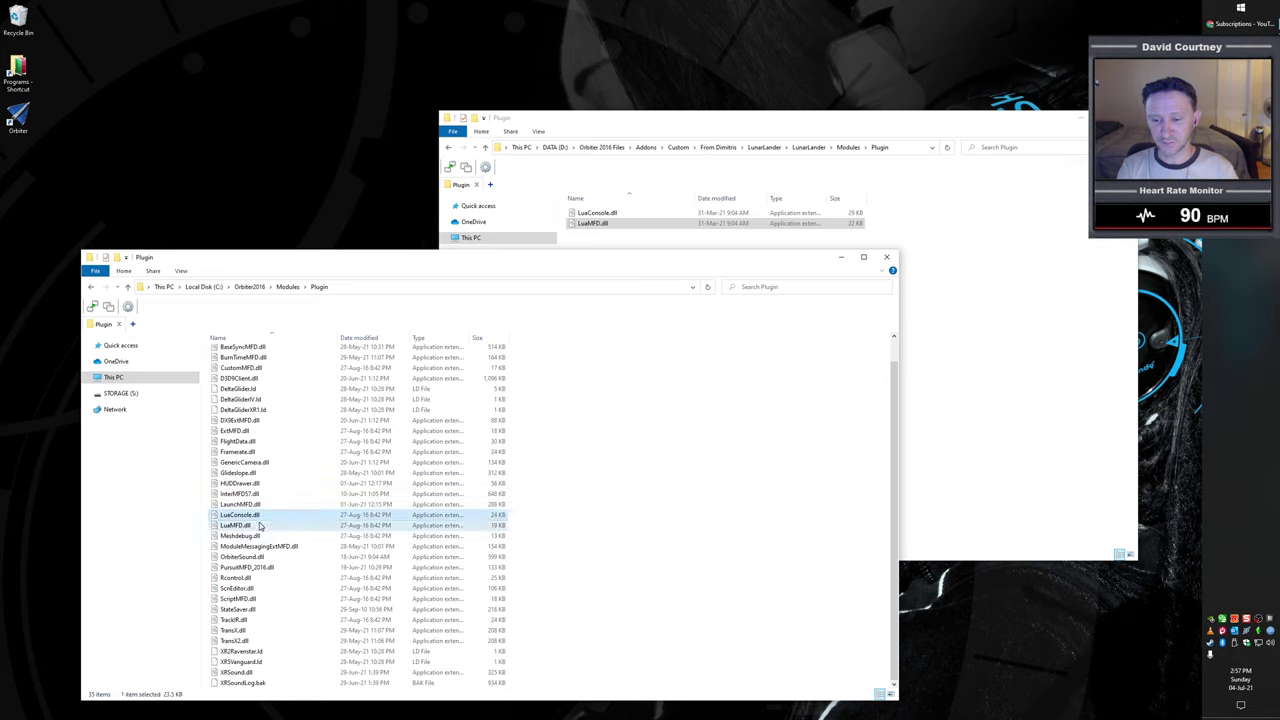
{"action": "left_click", "coordinate": [252, 525], "text": "ctrl"}
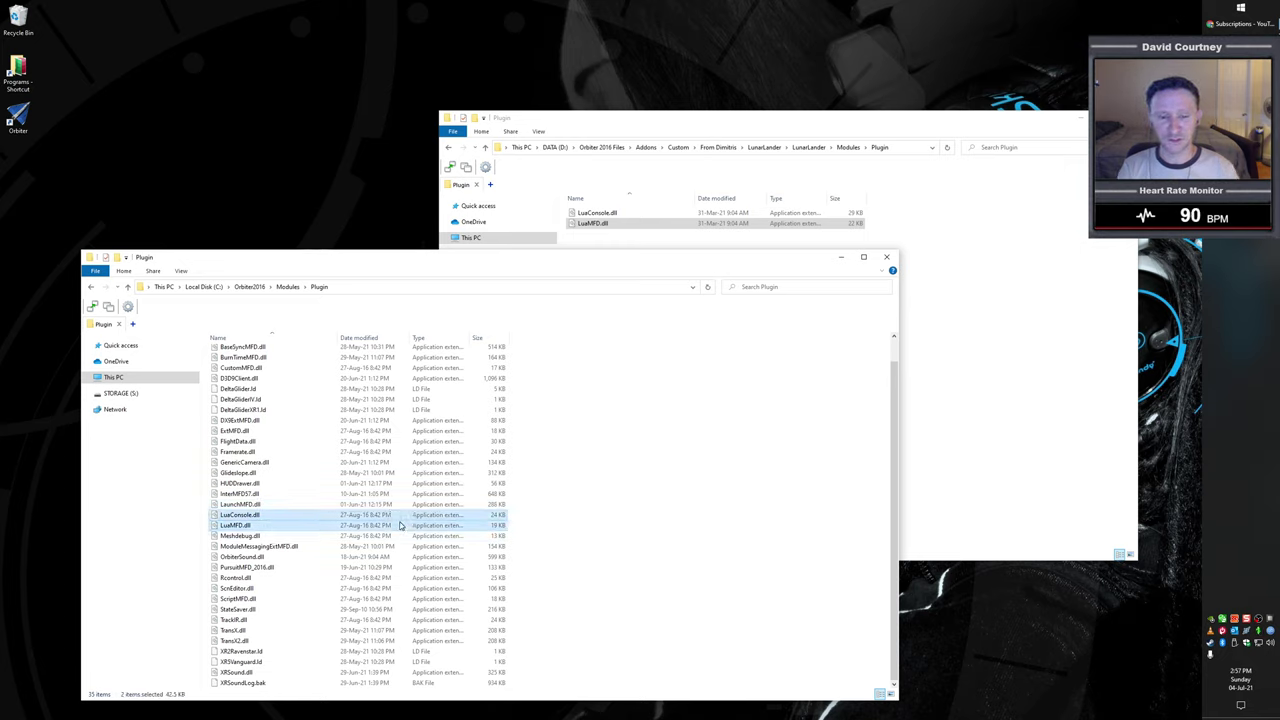
{"action": "left_click", "coordinate": [576, 520]}
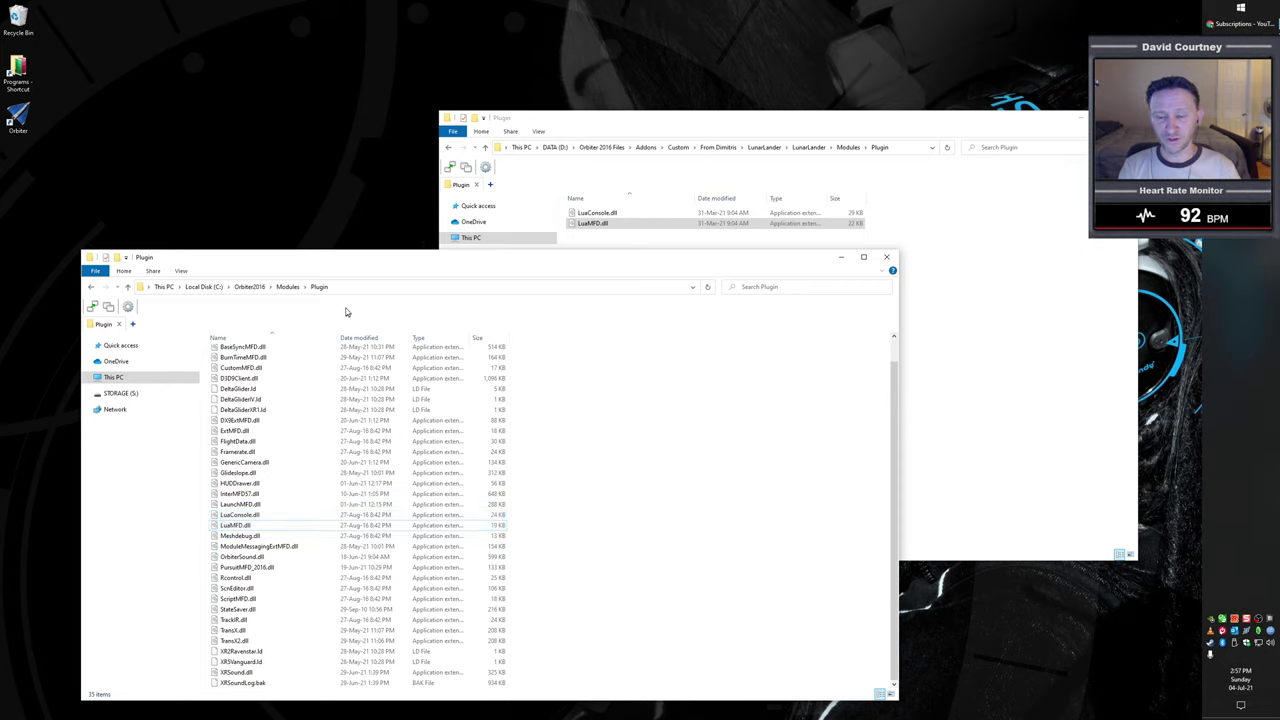
{"action": "left_click", "coordinate": [258, 287]}
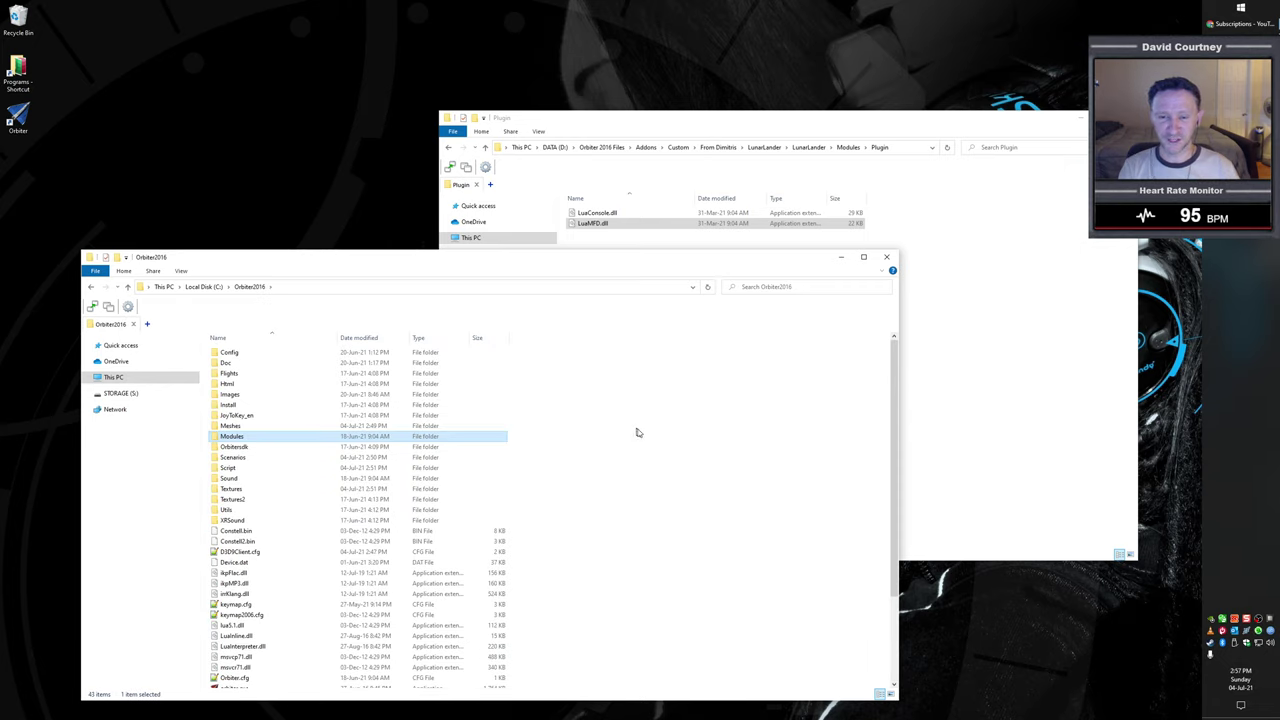
{"action": "left_click", "coordinate": [806, 147]}
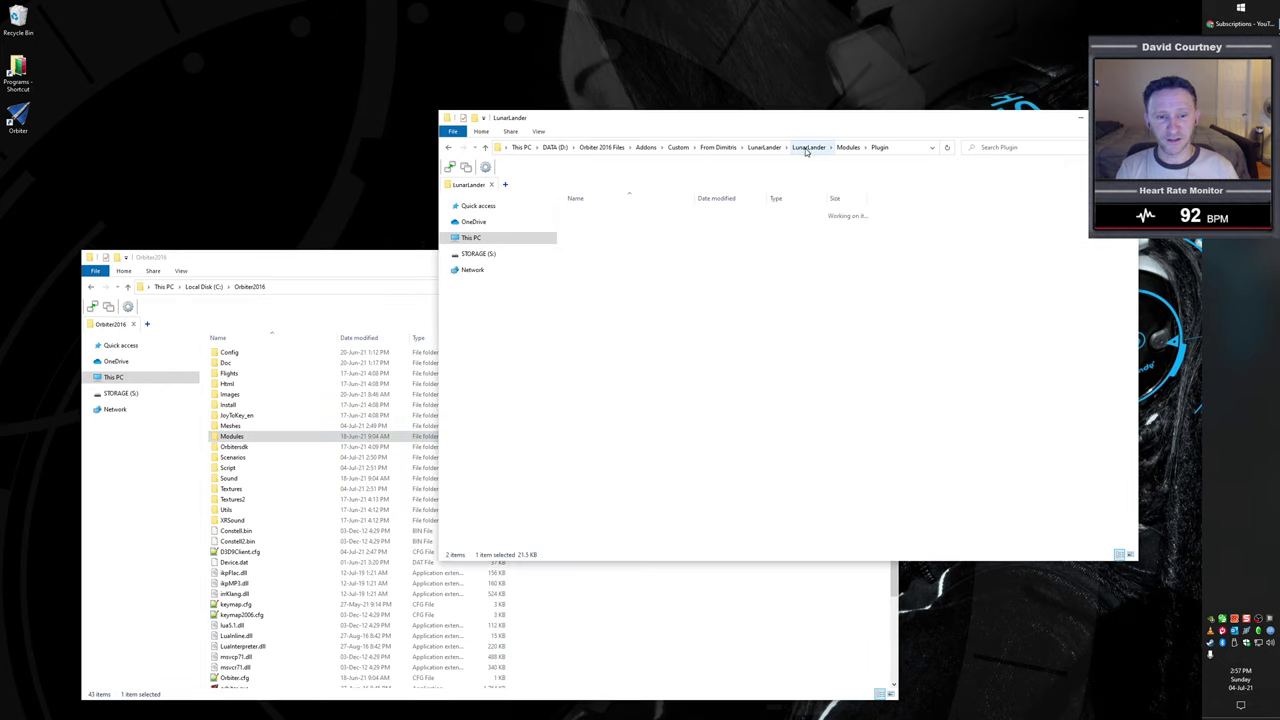
- Drag all eight LunarLander addon items onto the Orbiter2016 folder window to copy them
{"action": "left_click", "coordinate": [710, 412]}
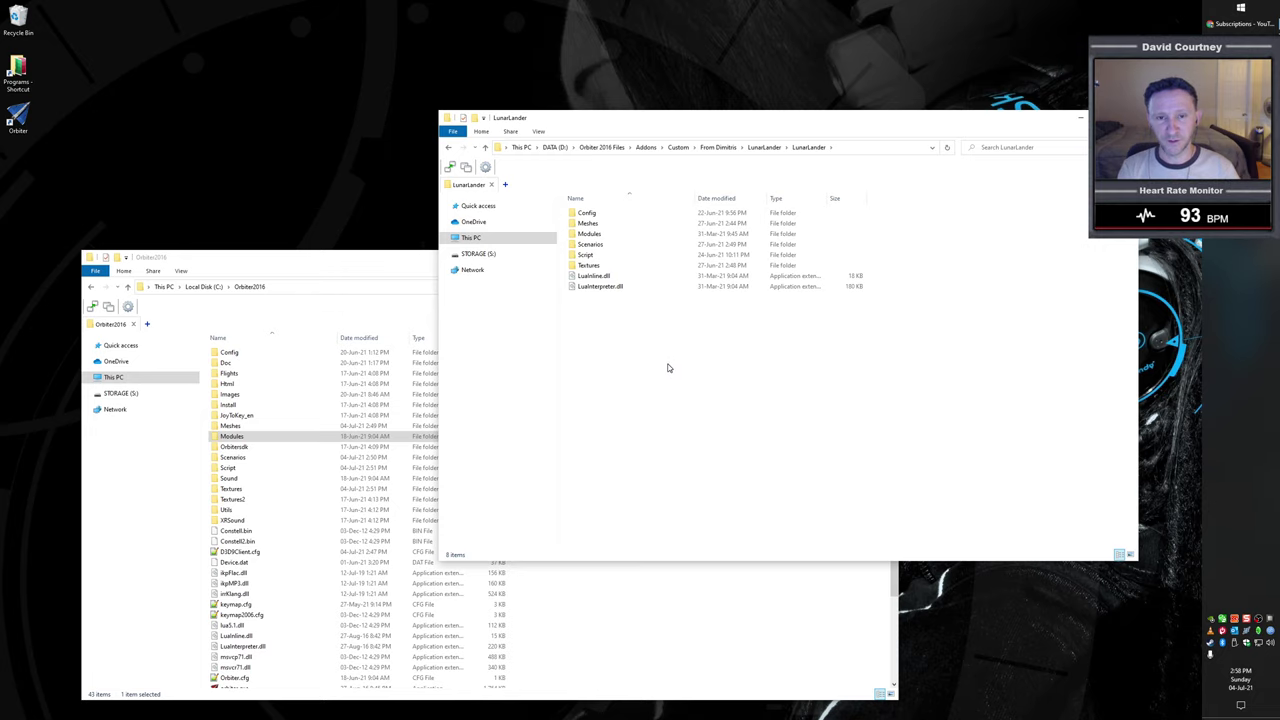
{"action": "left_click_drag", "start_coordinate": [686, 121], "coordinate": [713, 83]}
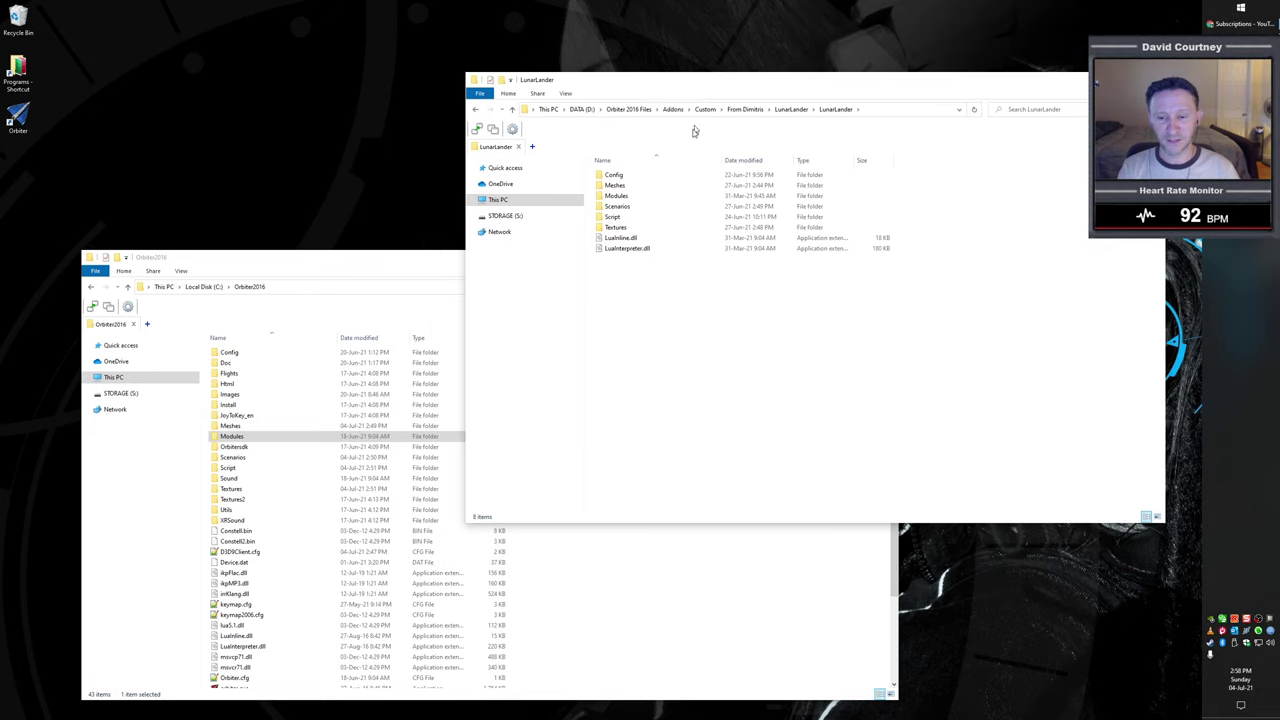
{"action": "left_click_drag", "start_coordinate": [687, 292], "coordinate": [614, 176]}
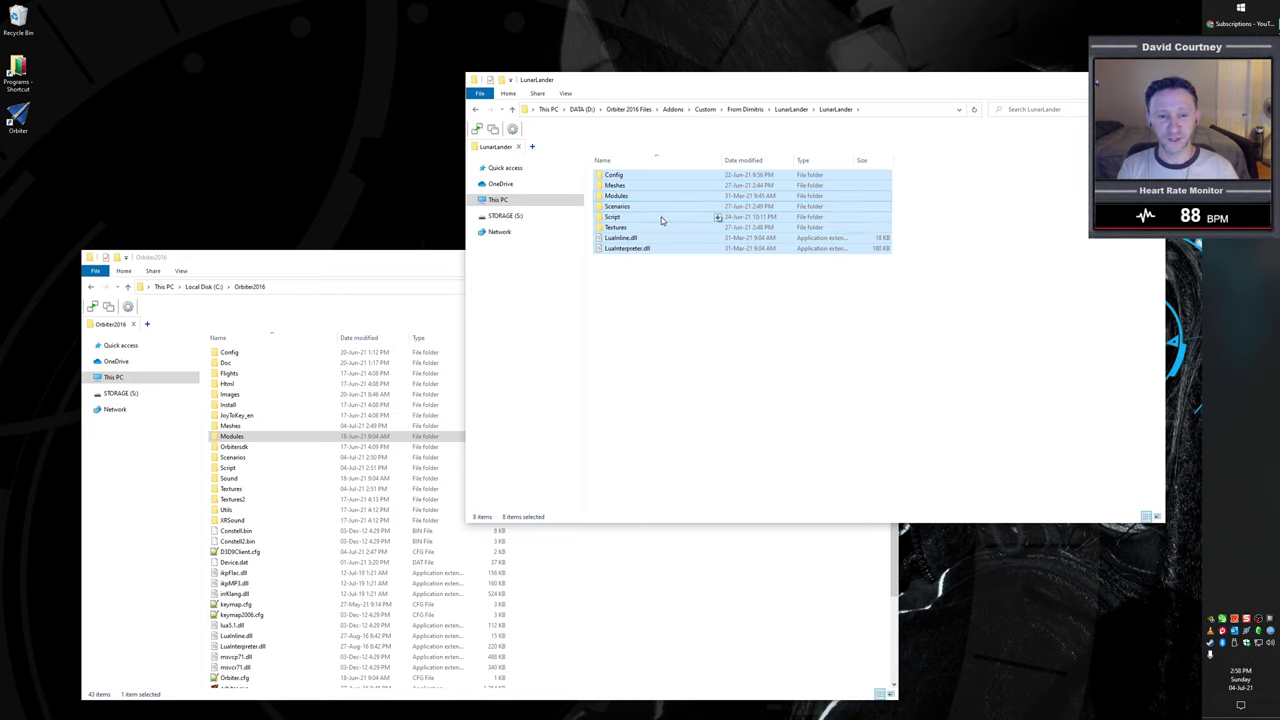
{"action": "left_click_drag", "start_coordinate": [621, 210], "coordinate": [584, 608]}
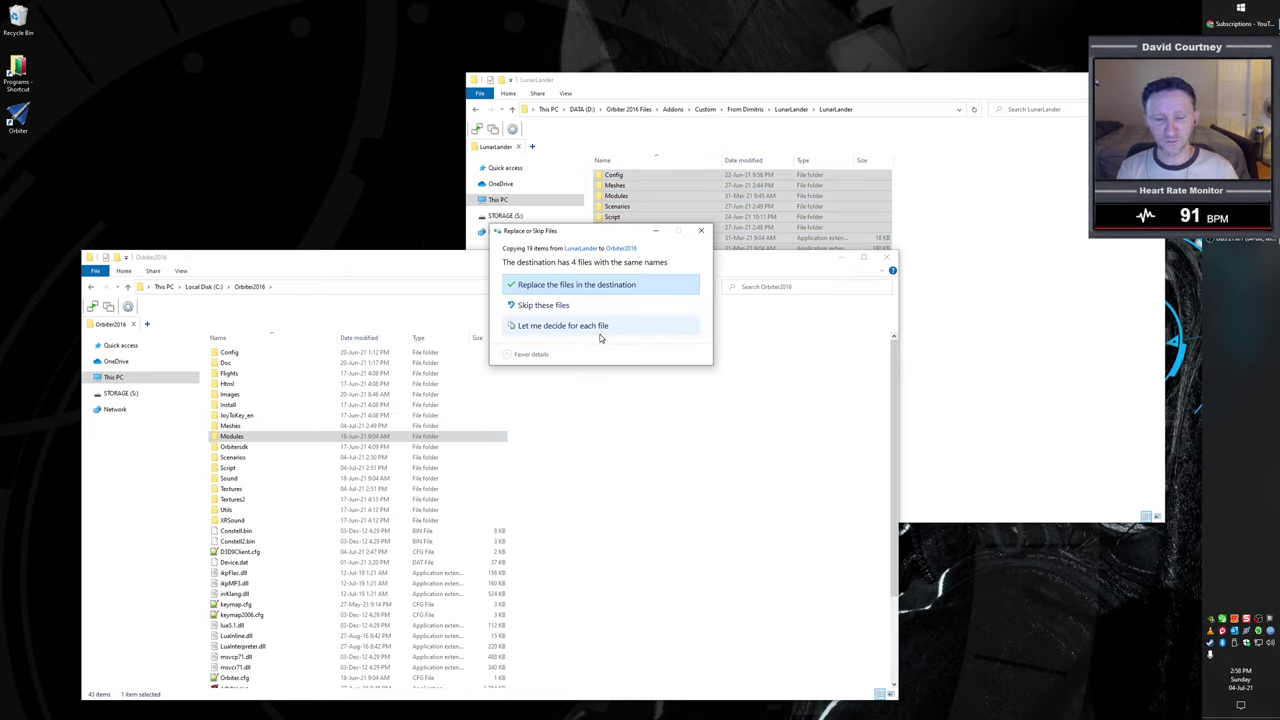
- Resolve the file conflicts by keeping all the LunarLander versions and complete the copy
{"action": "left_click", "coordinate": [566, 330]}
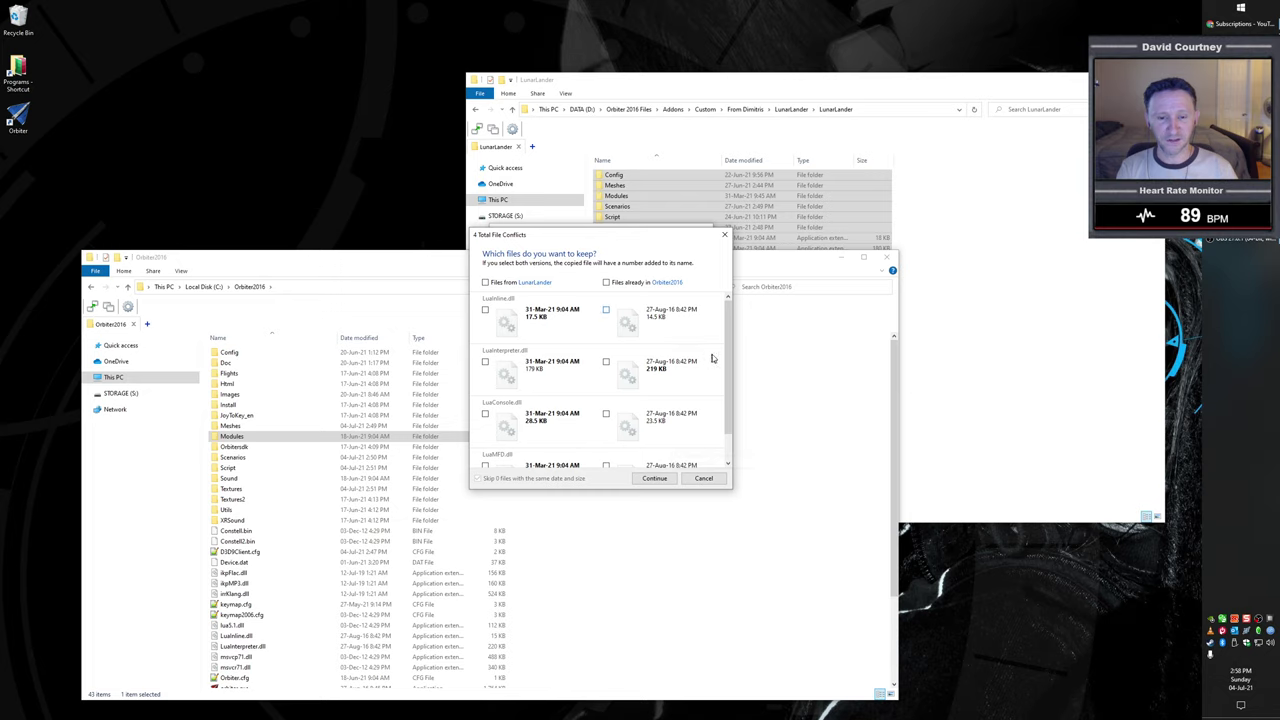
{"action": "scroll", "coordinate": [730, 350], "scroll_direction": "down", "scroll_amount": 1}
{"action": "scroll", "coordinate": [731, 345], "scroll_direction": "up", "scroll_amount": 1}
{"action": "left_click", "coordinate": [485, 282]}
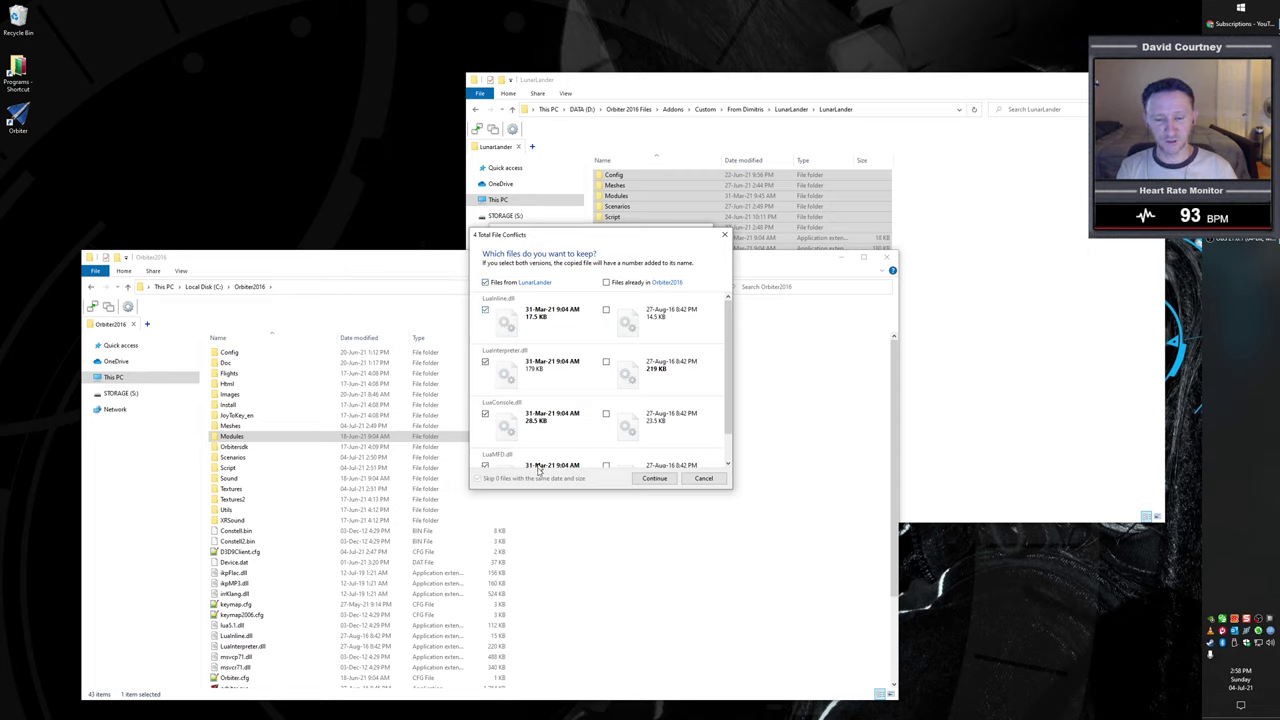
{"action": "left_click", "coordinate": [654, 478]}
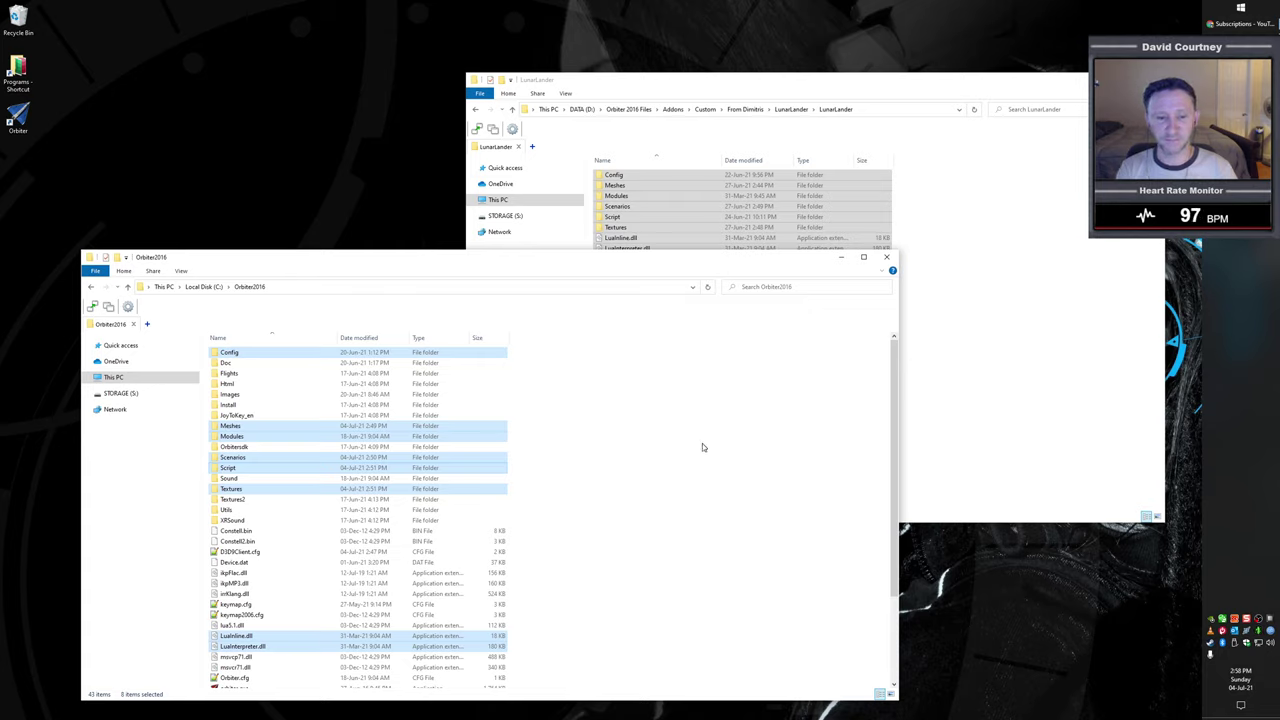
- Close the LunarLander source folder window and move the Orbiter2016 window up and right
{"action": "left_click", "coordinate": [882, 87]}
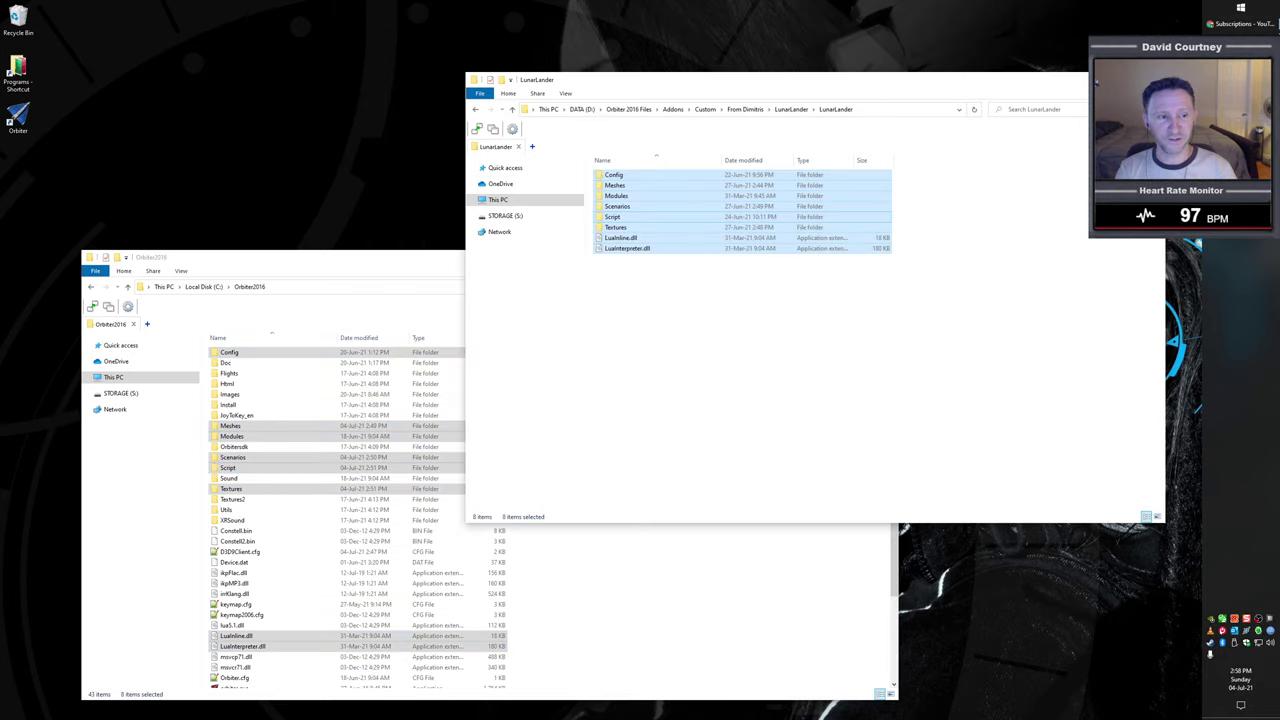
{"action": "key", "text": "ctrl+w"}
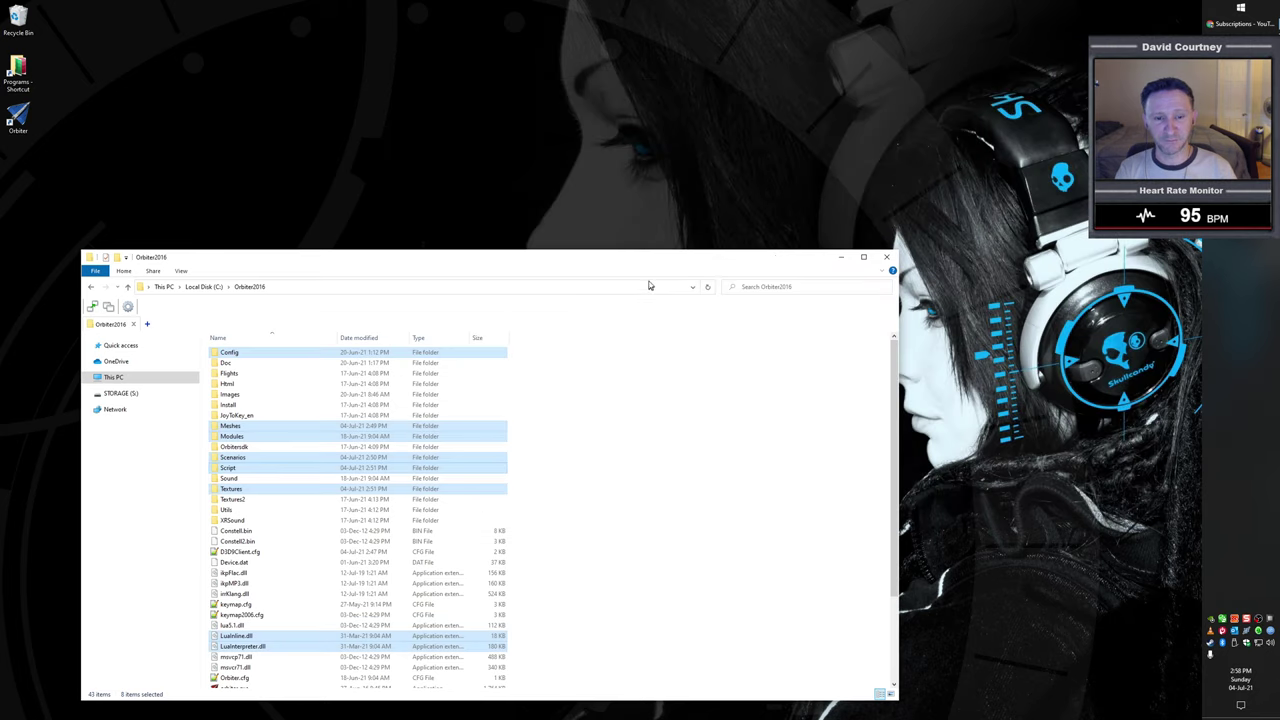
{"action": "left_click_drag", "start_coordinate": [624, 264], "coordinate": [766, 170]}
{"action": "left_click", "coordinate": [773, 377]}
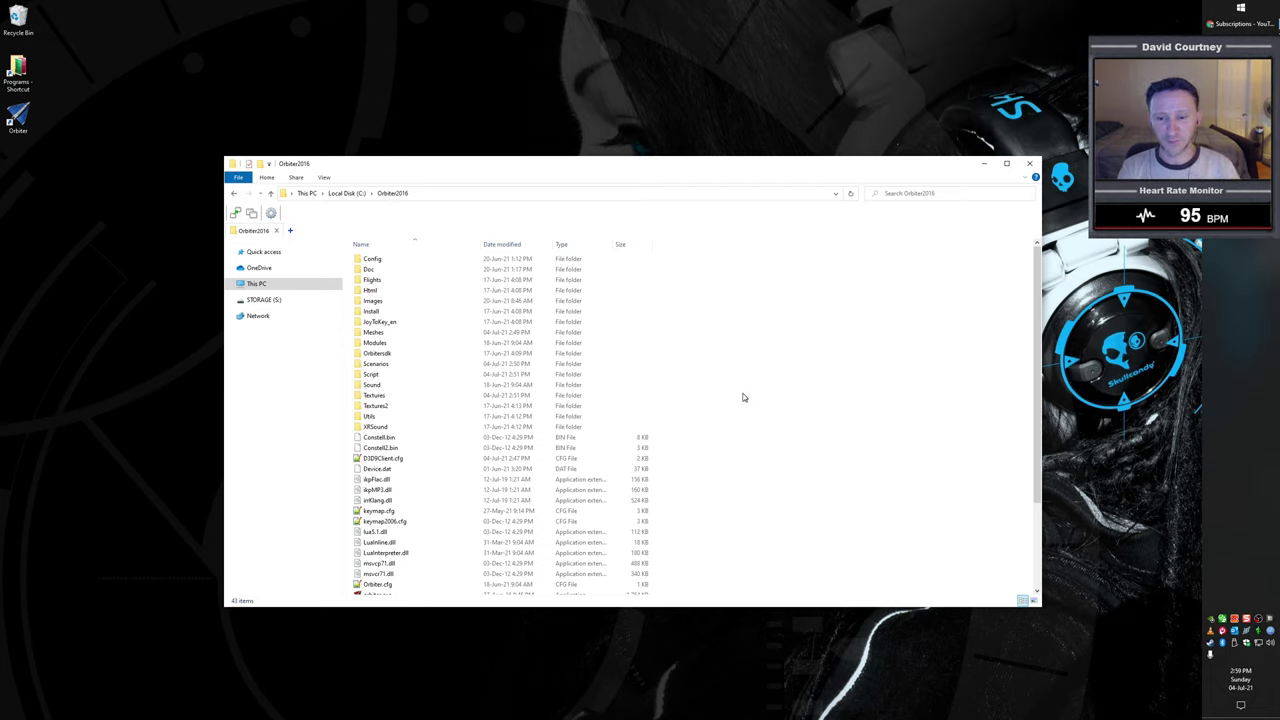
- Launch Orbiter from the desktop shortcut, view its Modules list, then minimize the Launchpad
{"action": "double_click", "coordinate": [20, 118]}
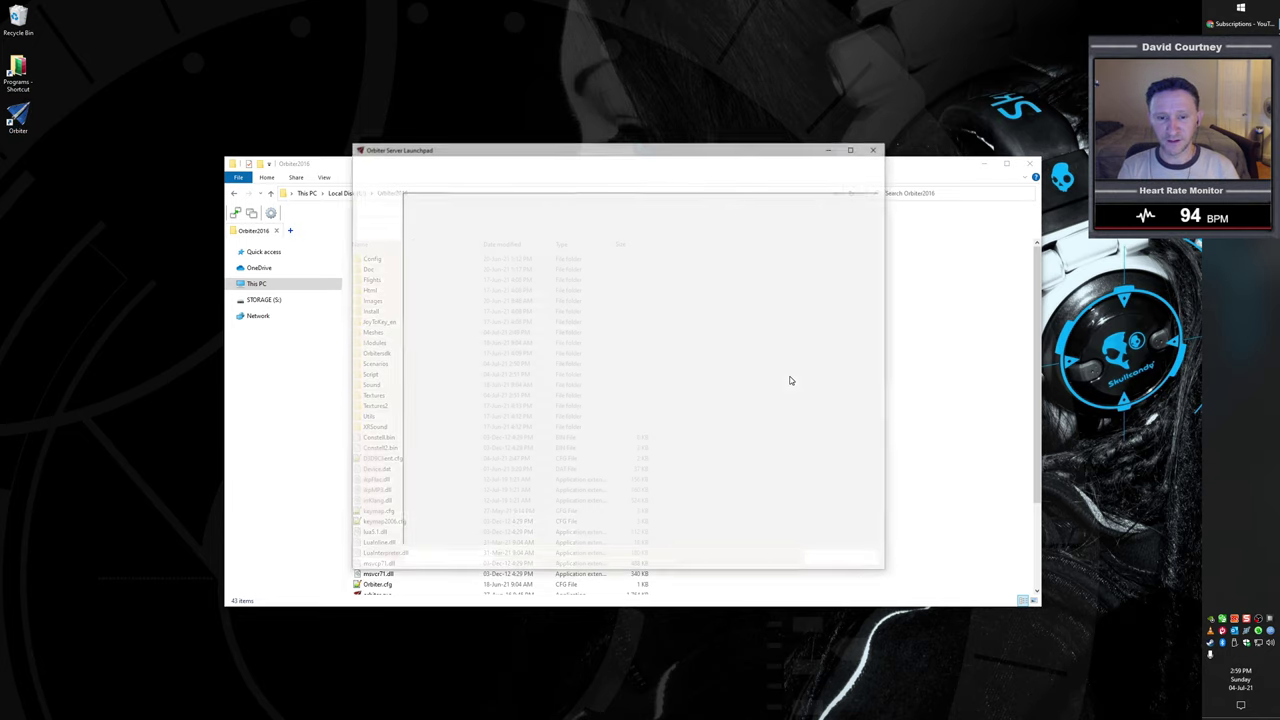
{"action": "left_click", "coordinate": [384, 233]}
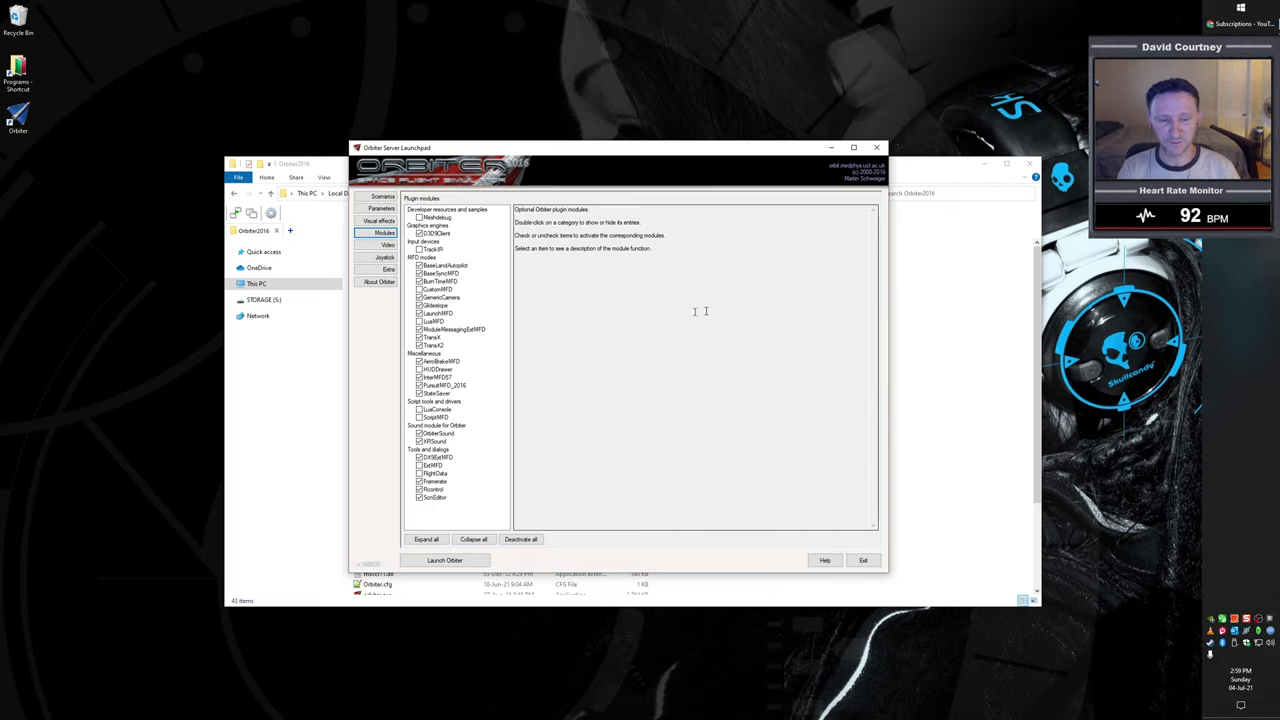
{"action": "left_click", "coordinate": [830, 147]}
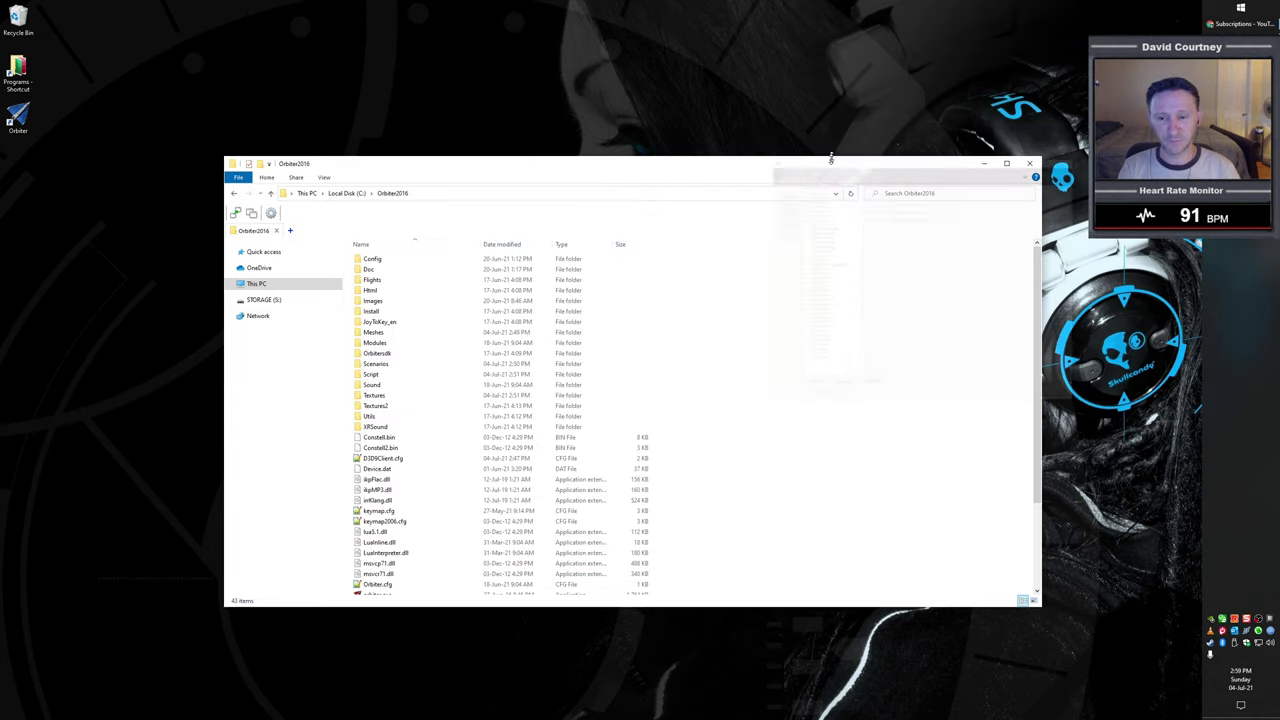
- Navigate to Config\Vessels in Orbiter2016 and open Deltaglider.cfg in Notepad++
{"action": "left_click", "coordinate": [397, 262]}
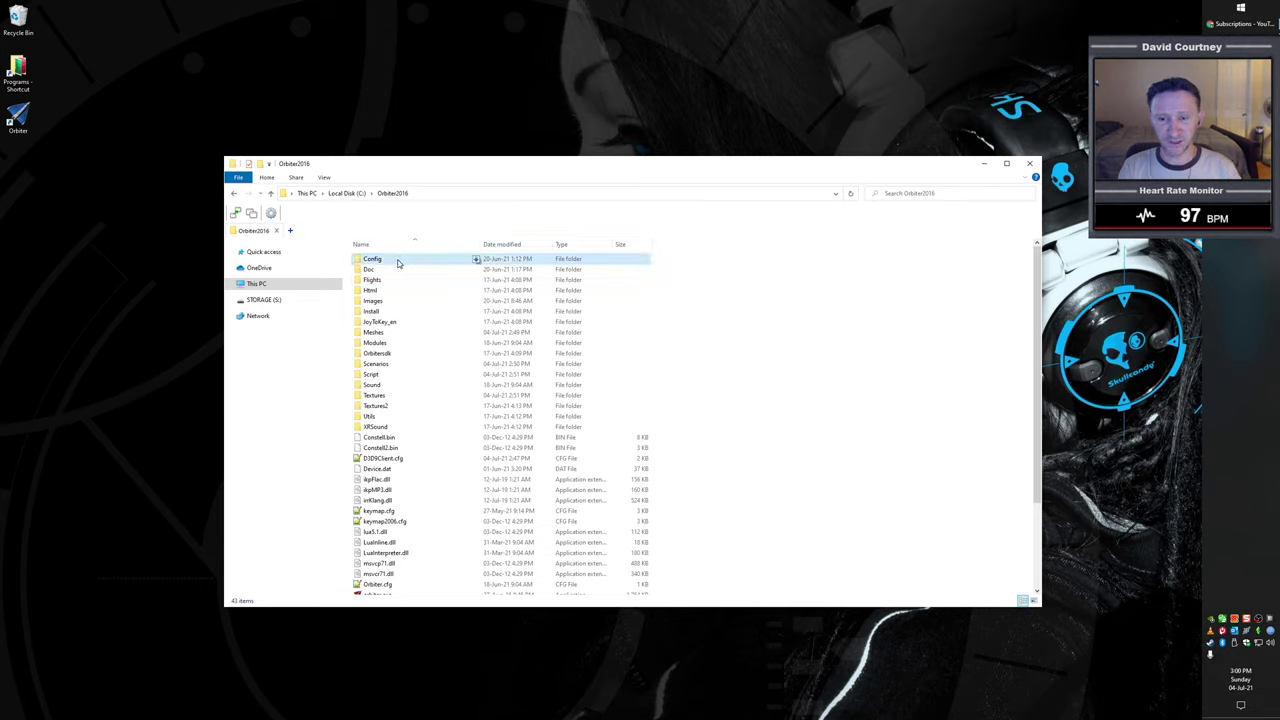
{"action": "double_click", "coordinate": [397, 262]}
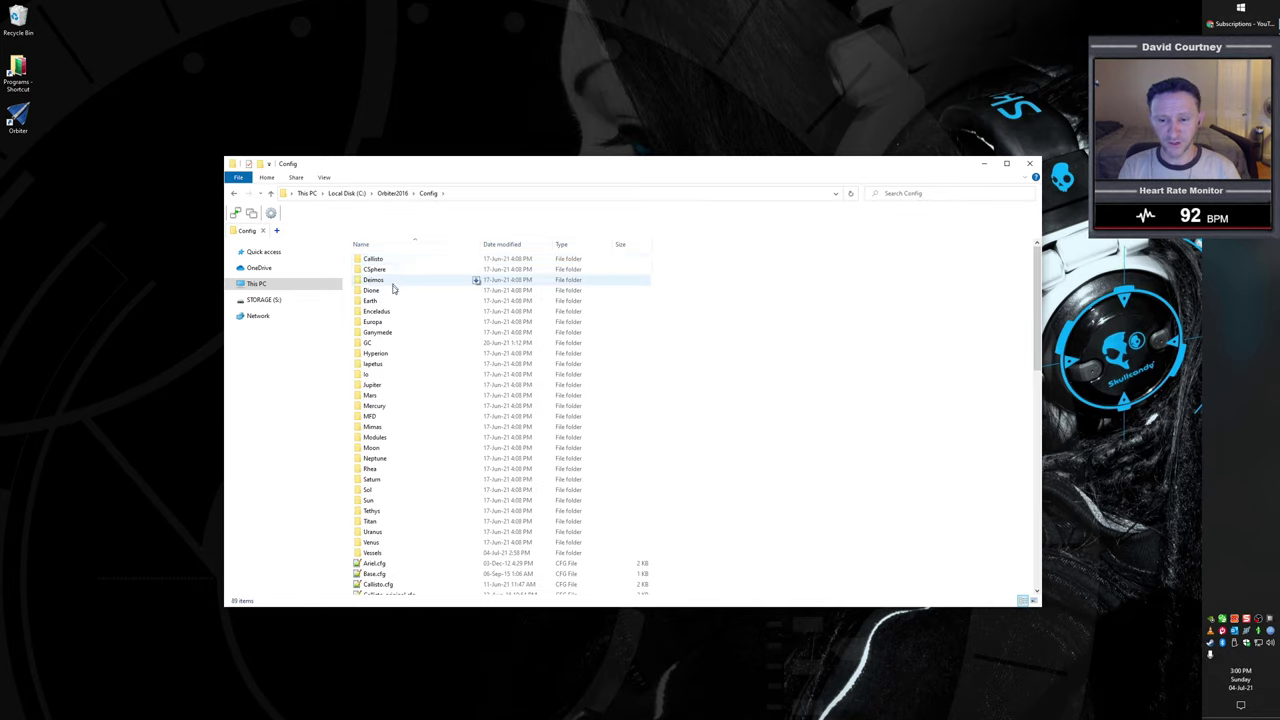
{"action": "double_click", "coordinate": [380, 553]}
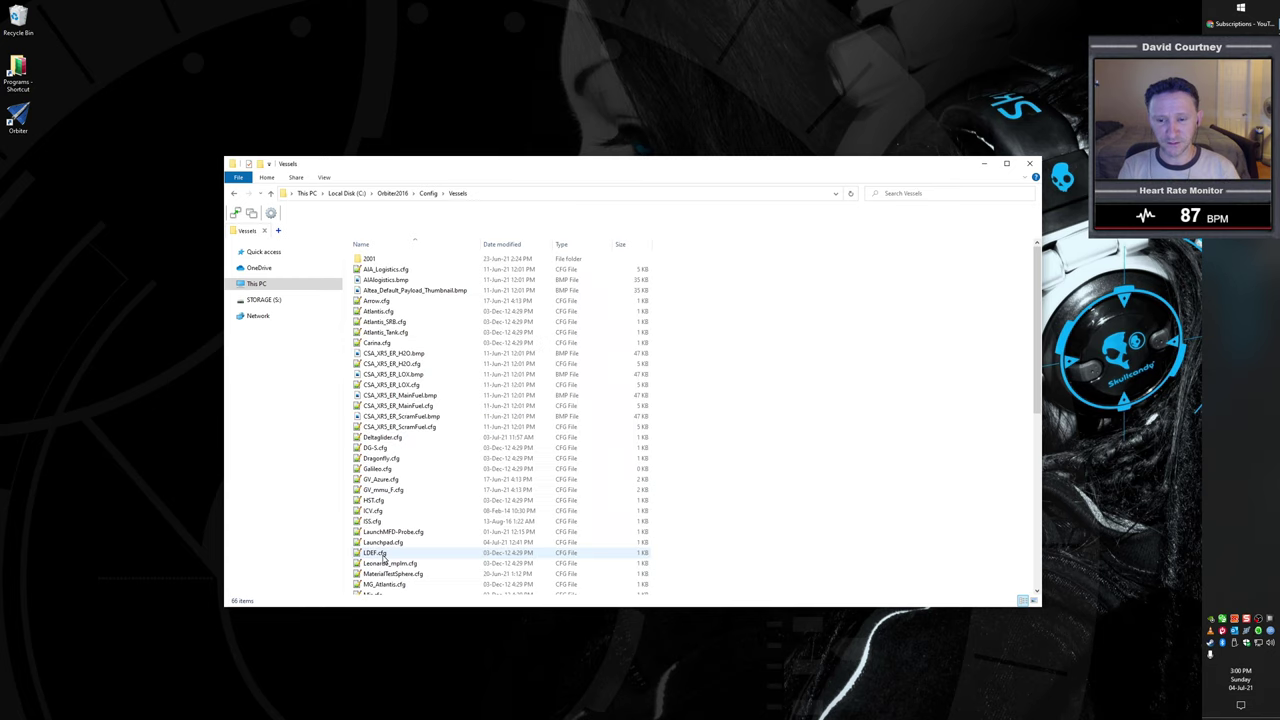
{"action": "left_click", "coordinate": [440, 438]}
{"action": "double_click", "coordinate": [440, 437]}
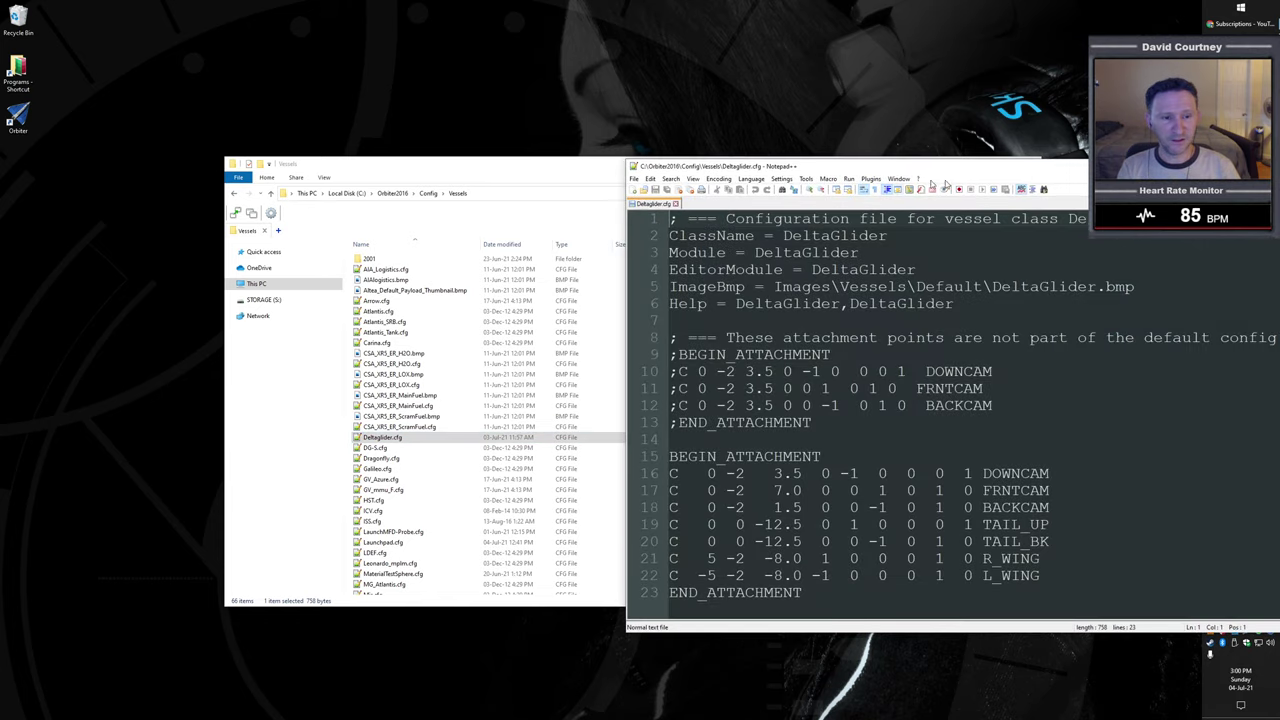
- Centre the Notepad++ window and highlight the Deltaglider.cfg header lines
{"action": "left_click_drag", "start_coordinate": [990, 172], "coordinate": [572, 141]}
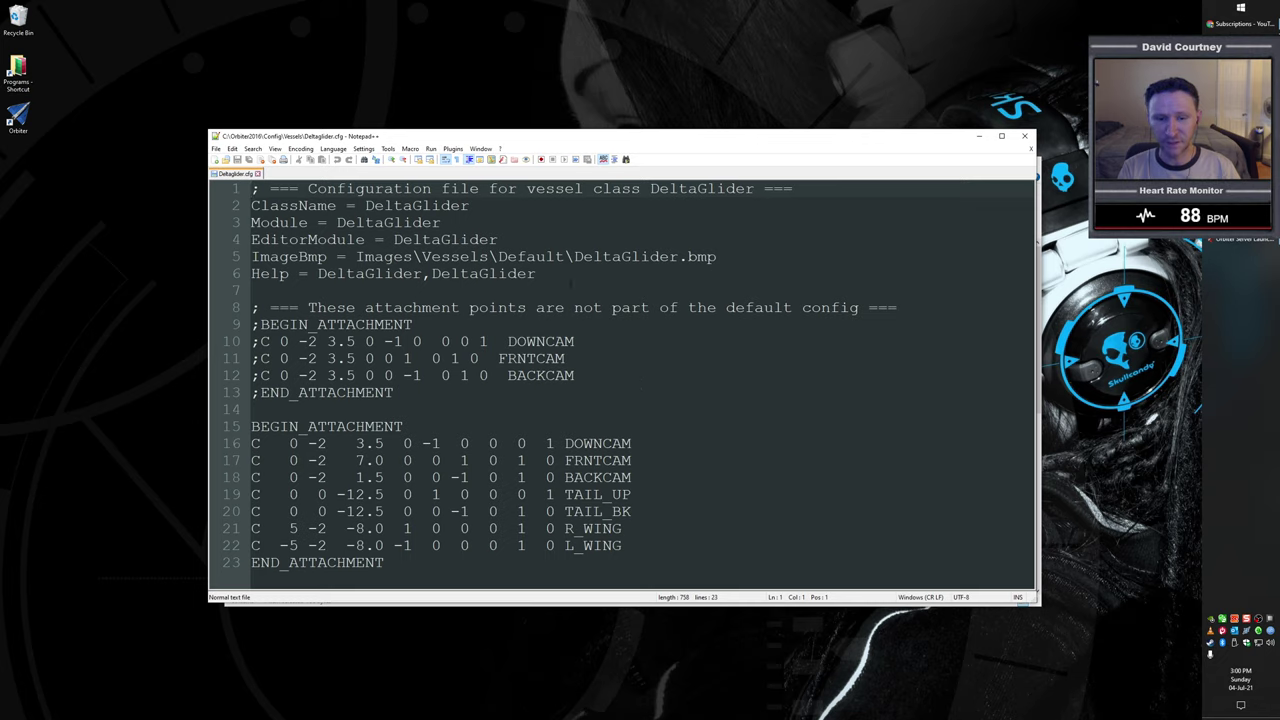
{"action": "left_click_drag", "start_coordinate": [537, 273], "coordinate": [252, 188]}
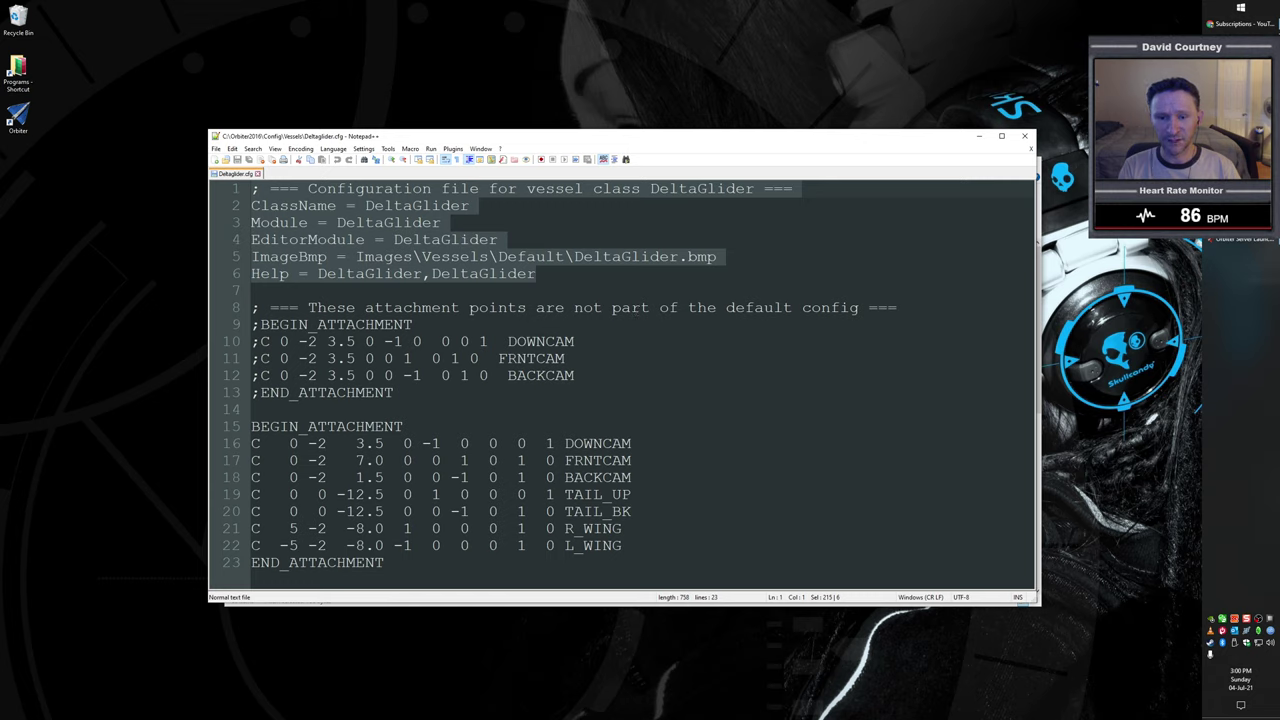
{"action": "left_click", "coordinate": [552, 281]}
{"action": "left_click_drag", "start_coordinate": [552, 279], "coordinate": [251, 188]}
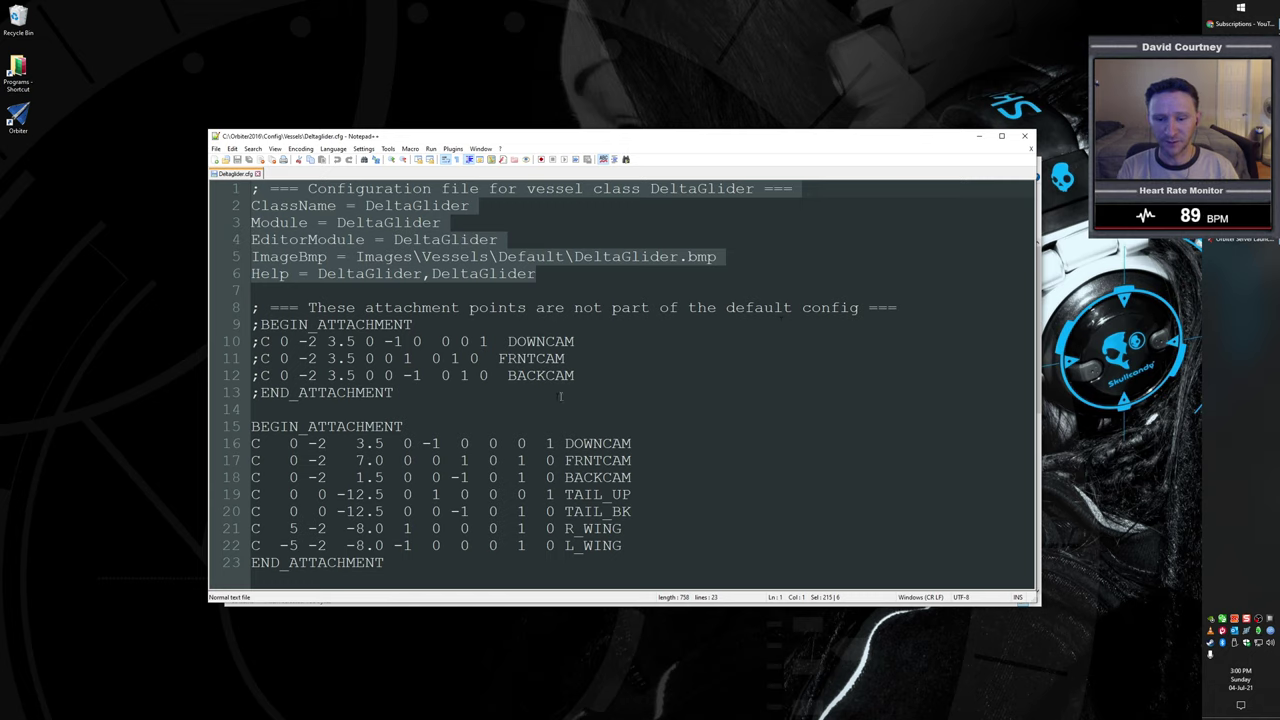
- Highlight the commented-out attachments (lines 8–13), the DOWNCAM line, and the attachment lines after it
{"action": "left_click_drag", "start_coordinate": [437, 398], "coordinate": [252, 307]}
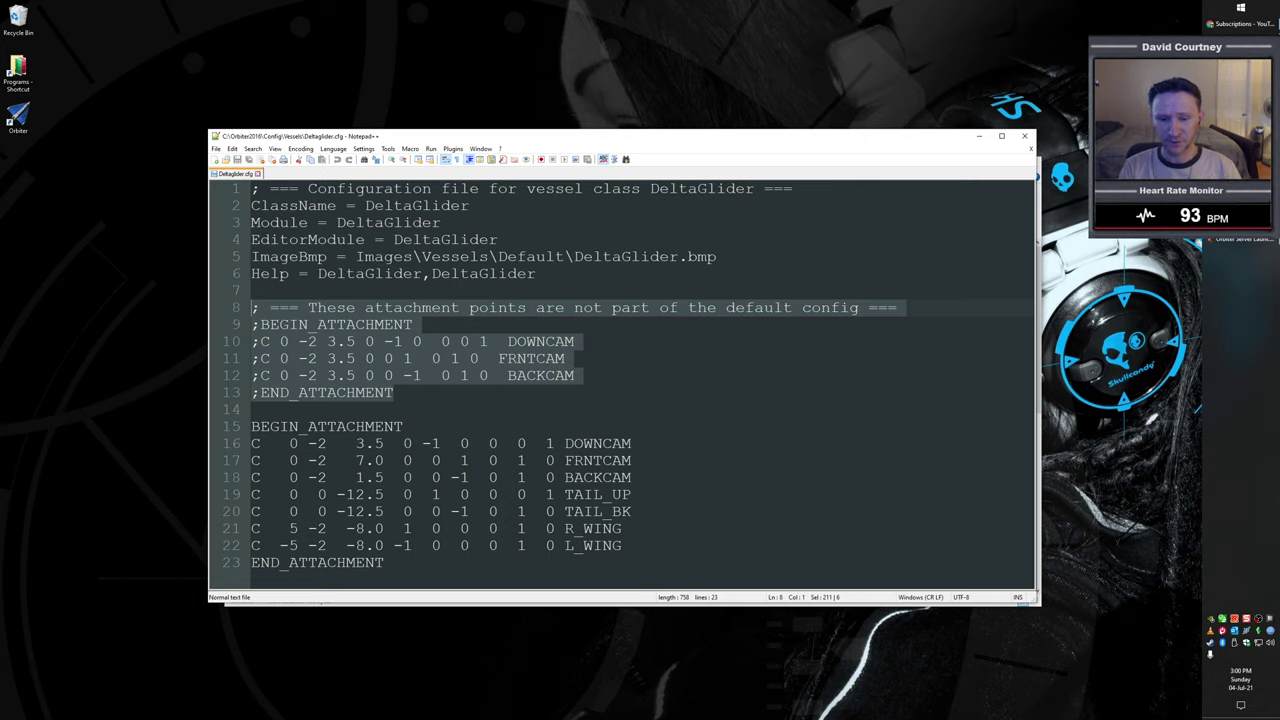
{"action": "left_click_drag", "start_coordinate": [632, 443], "coordinate": [254, 444]}
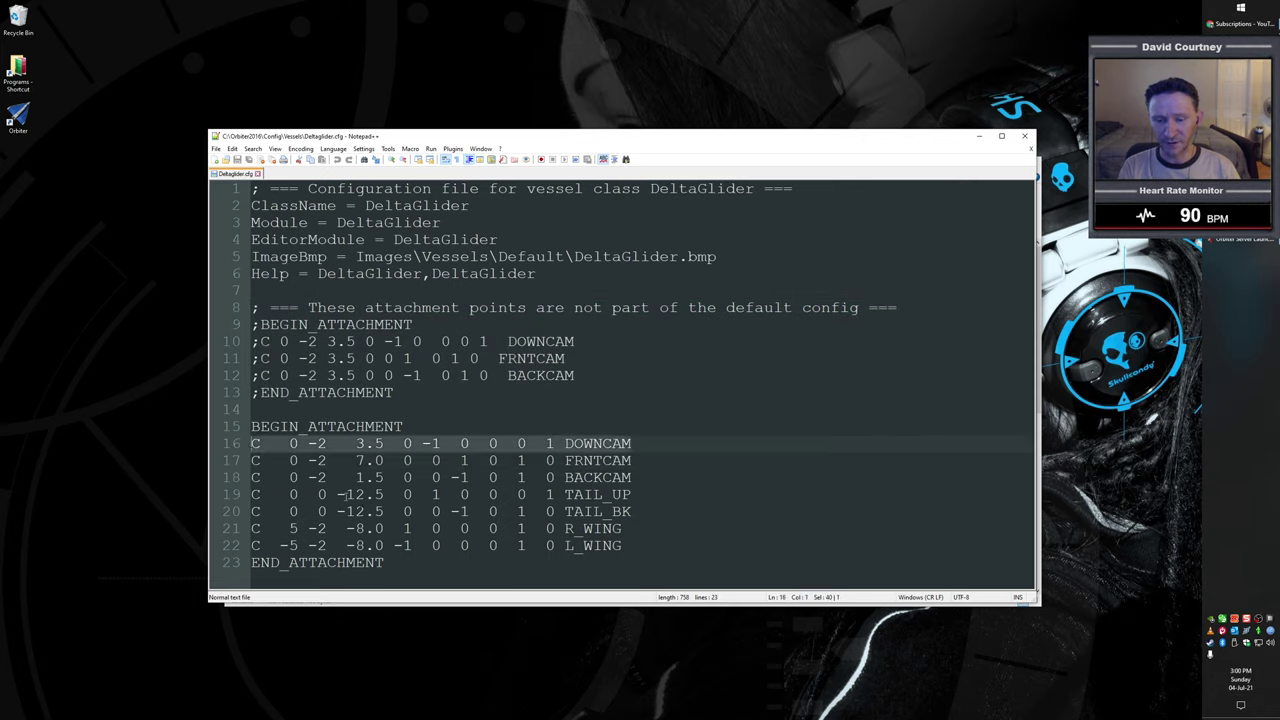
{"action": "left_click_drag", "start_coordinate": [622, 545], "coordinate": [255, 460]}
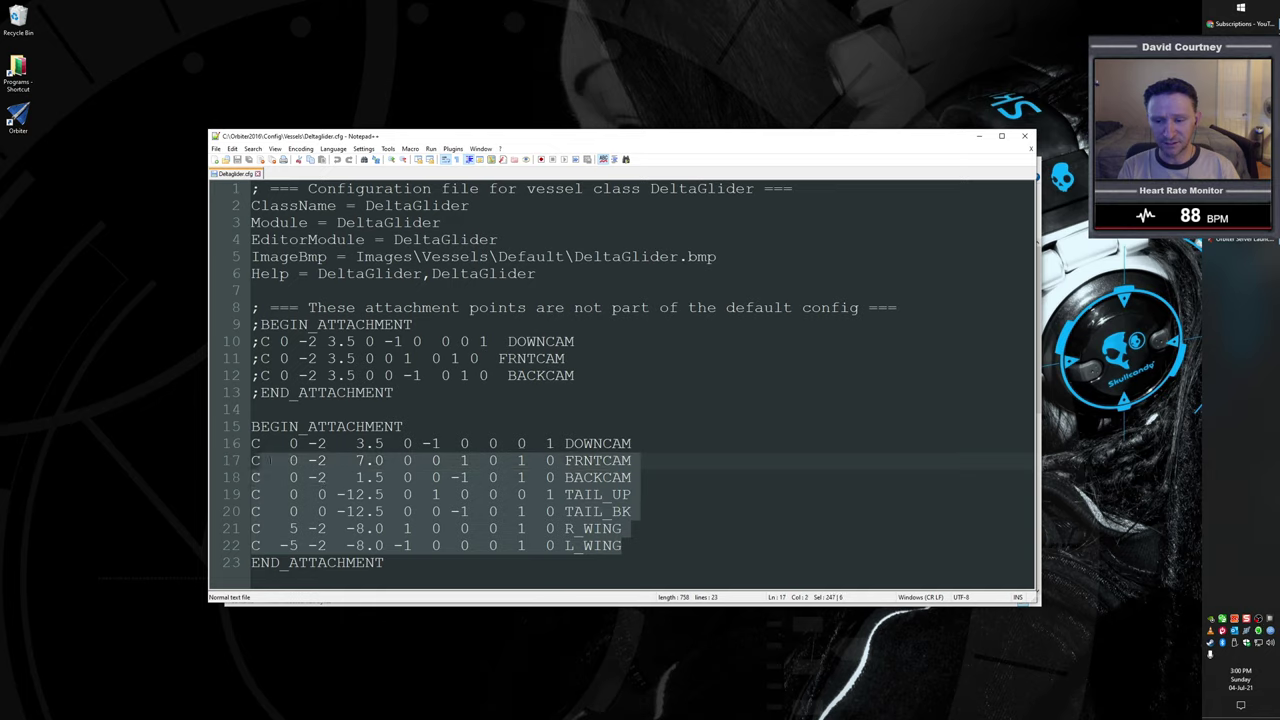
- Delete the attachment lines after DOWNCAM and the blank line, leaving only DOWNCAM
{"action": "key", "text": "Delete"}
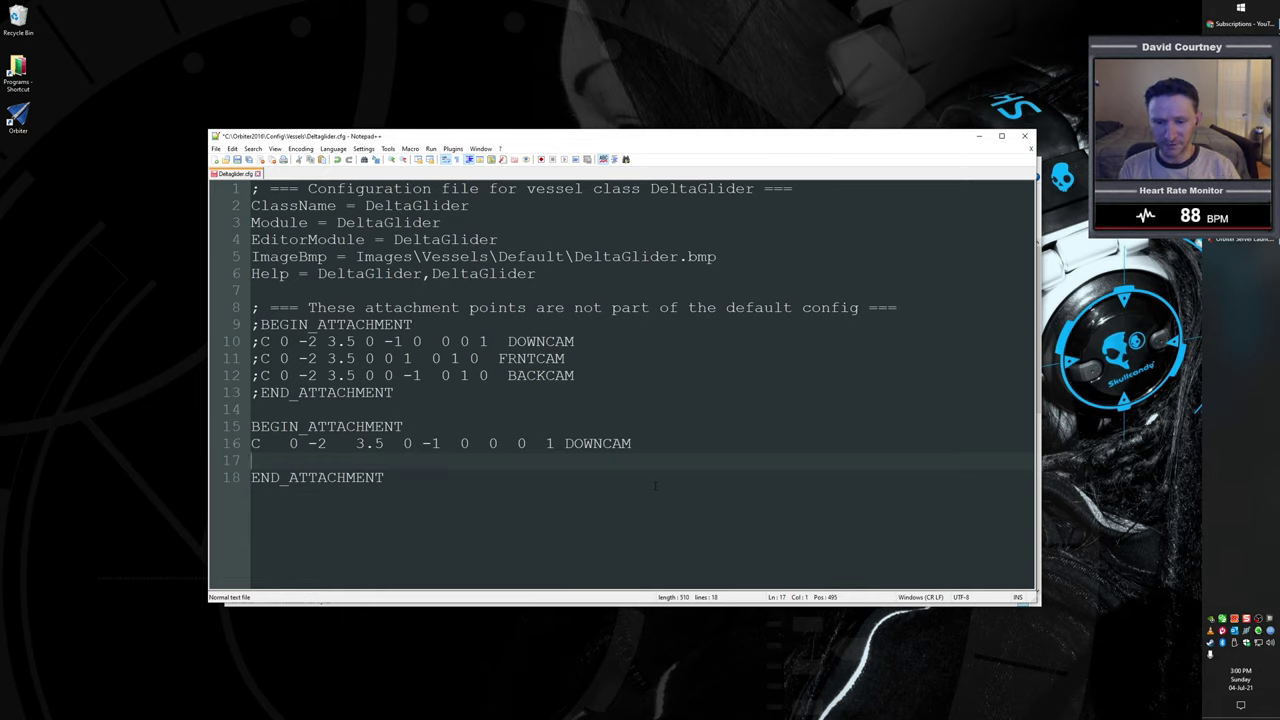
{"action": "key", "text": "Delete"}
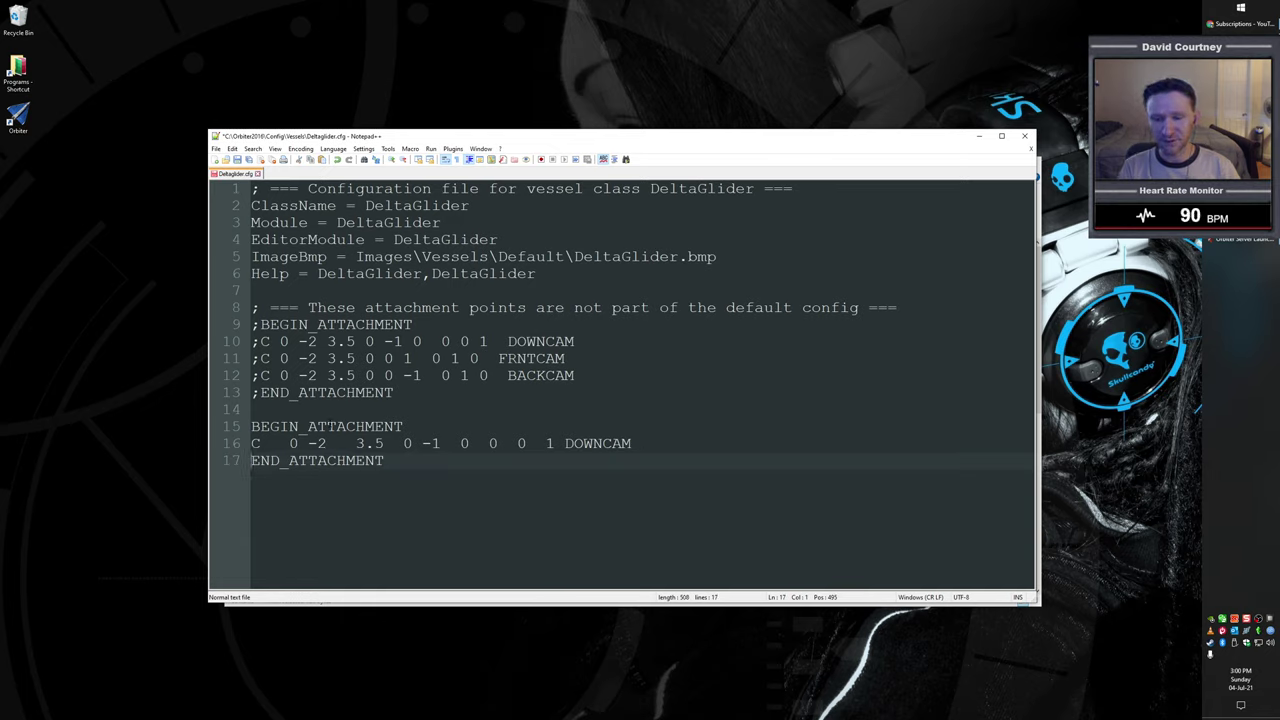
{"action": "left_click_drag", "start_coordinate": [252, 443], "coordinate": [634, 443]}
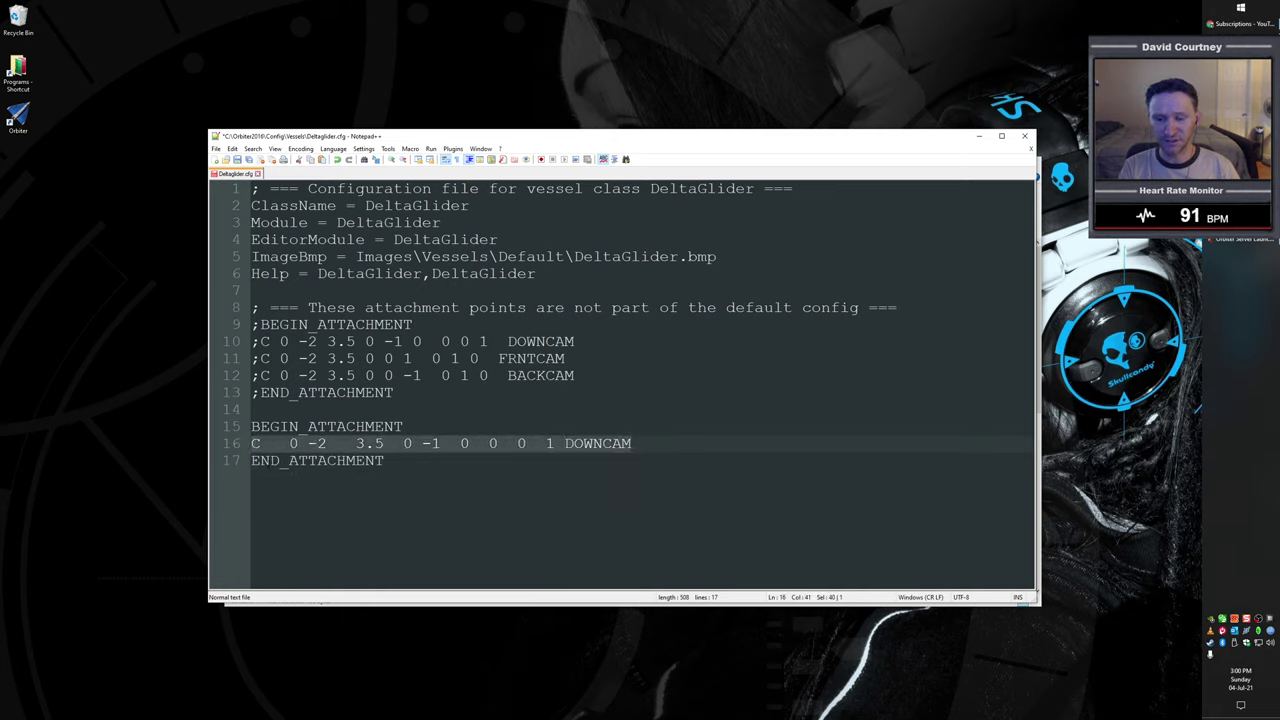
{"action": "left_click", "coordinate": [380, 470]}
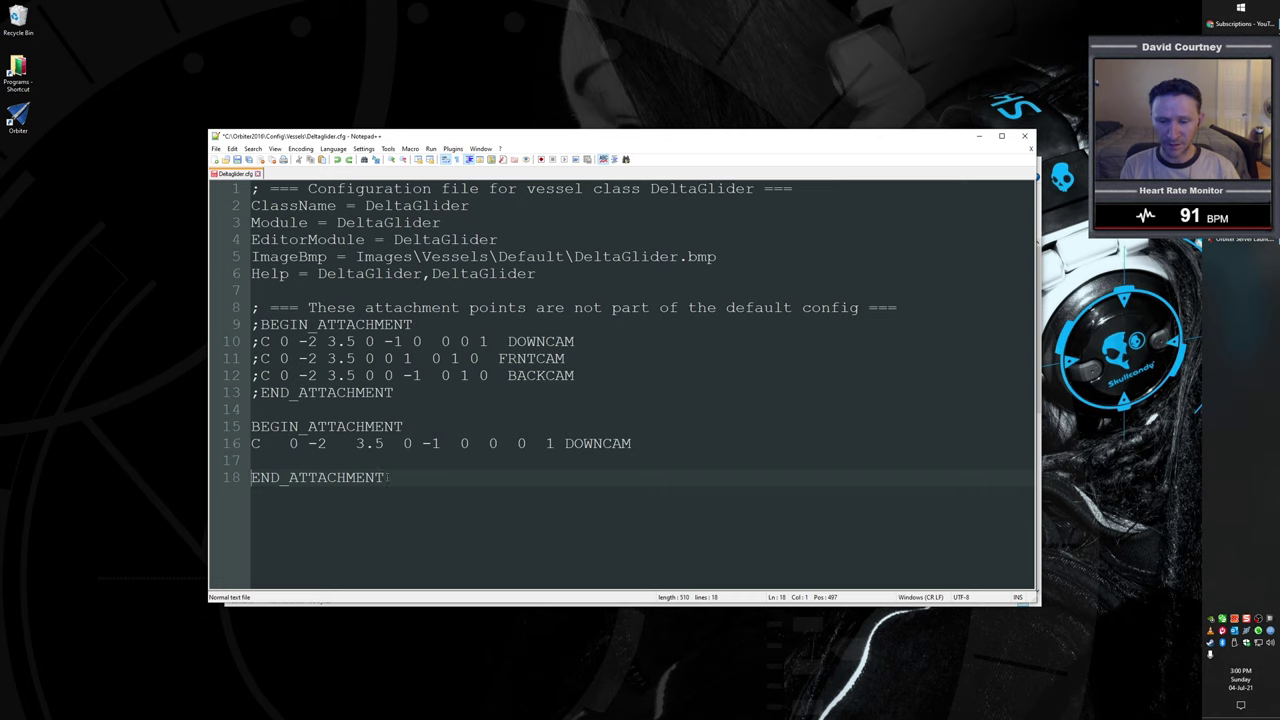
- Paste the six removed attachment lines back and select the full DOWNCAM-to-L_WING block
{"action": "type", "text": "C 0 -2 7.0 0 0 1 0 1 0 FRNTCAM C 0 -2 1.5 0 0 -1 0 1 0 BACKCAM C 0 0 -12.5 0 1 0 0 0 1 TAIL_UP C 0 0 -12.5 0 0 -1 0 1 0 TAIL_BK C 5 -2 -8.0 1 0 0 0 1 0 R_WING C -5 -2 -8.0 -1 0 0 0 1 0 L_WING"}
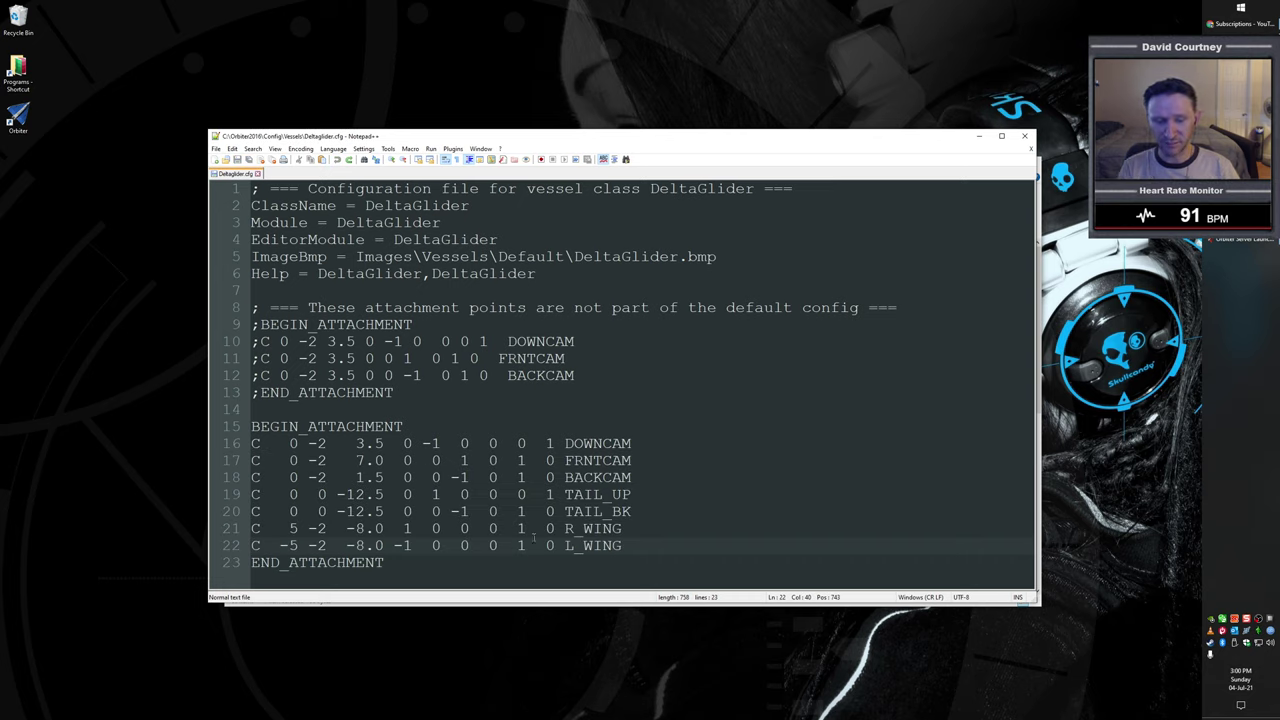
{"action": "key", "text": "shift+Up"}
{"action": "key", "text": "shift+Up"}
{"action": "key", "text": "shift+Up"}
{"action": "key", "text": "shift+Up"}
{"action": "key", "text": "shift+Up"}
{"action": "key", "text": "shift+Up"}
{"action": "key", "text": "shift+Up"}
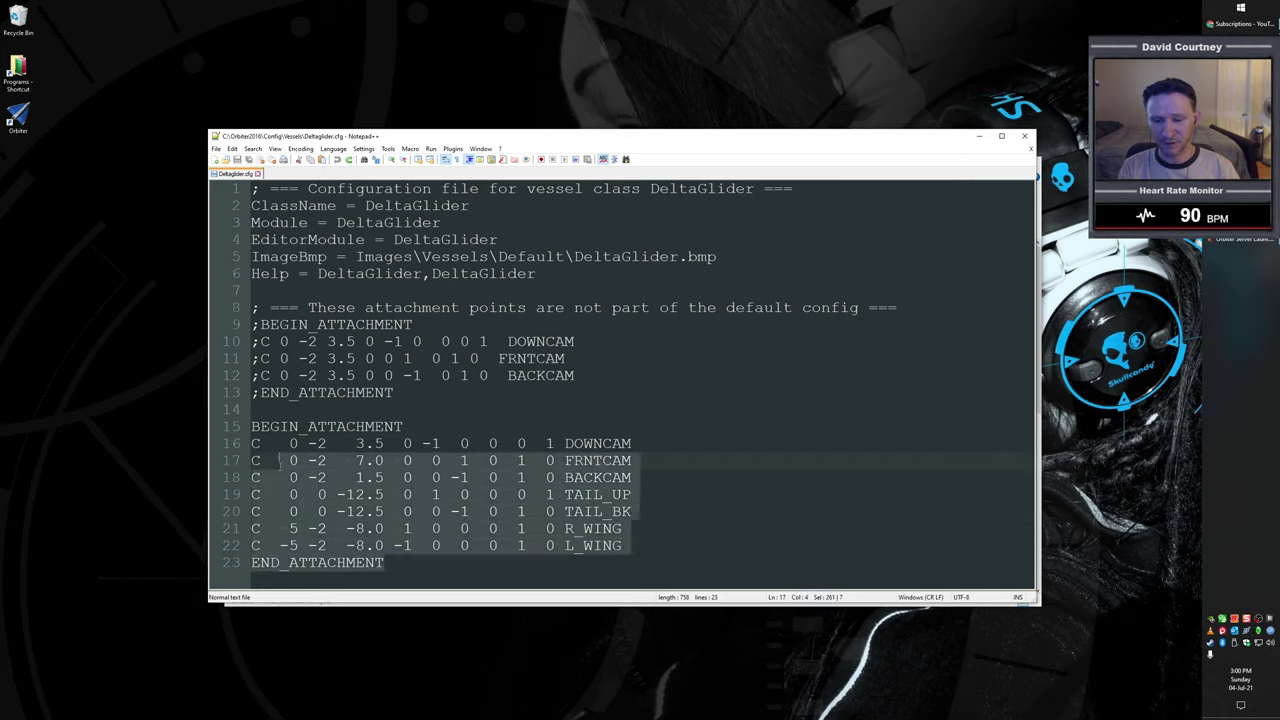
{"action": "key", "text": "shift+Home"}
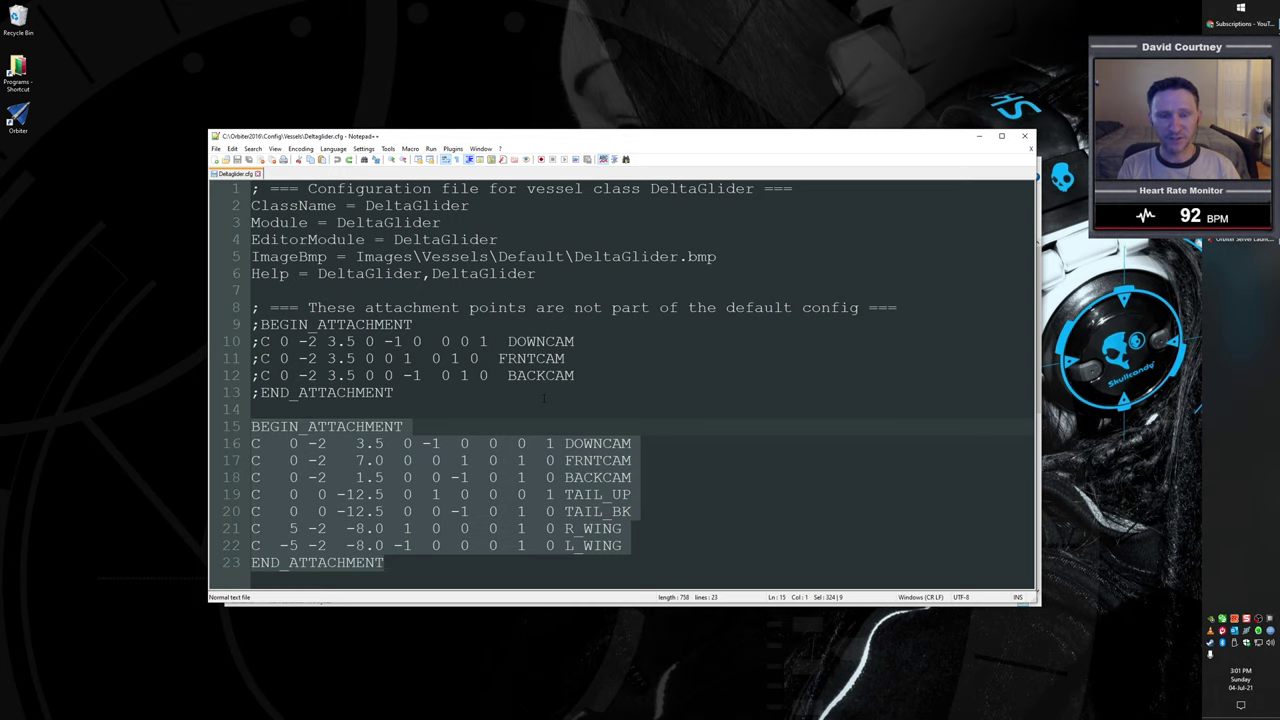
- Minimize Notepad++ and the Vessels folder, then restore and reposition the Orbiter Launchpad
{"action": "left_click", "coordinate": [978, 136]}
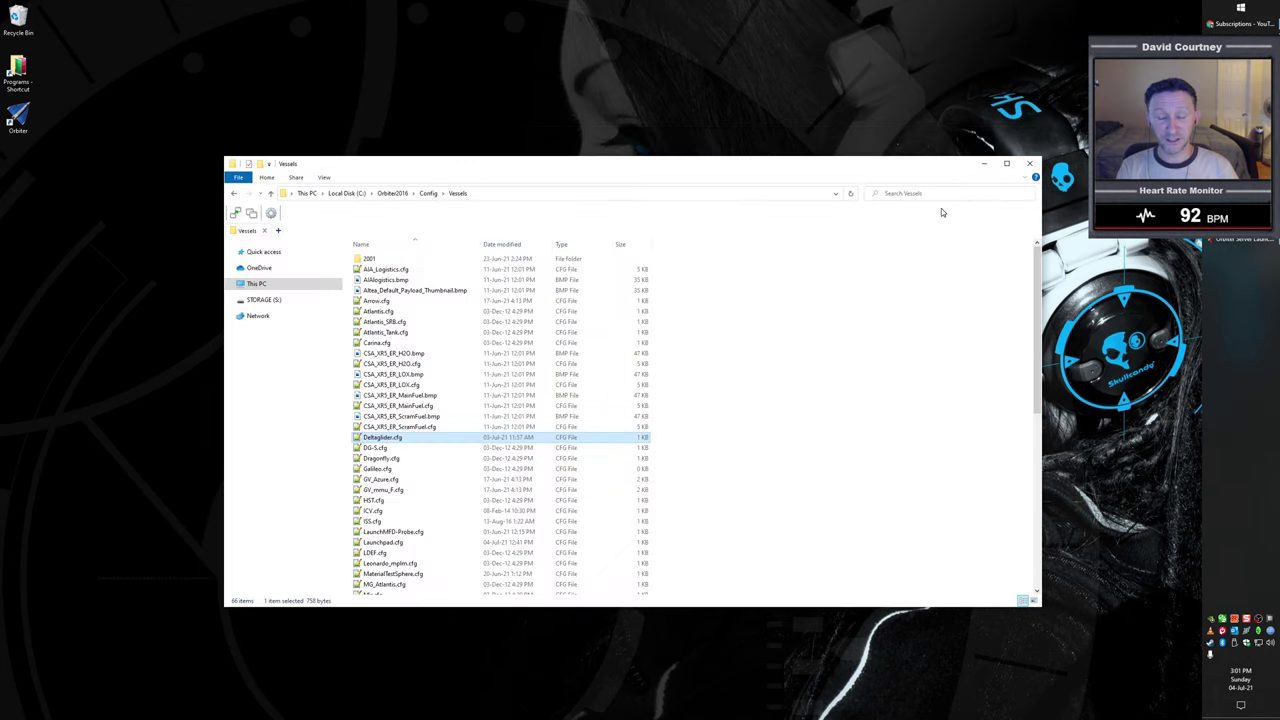
{"action": "left_click", "coordinate": [983, 163]}
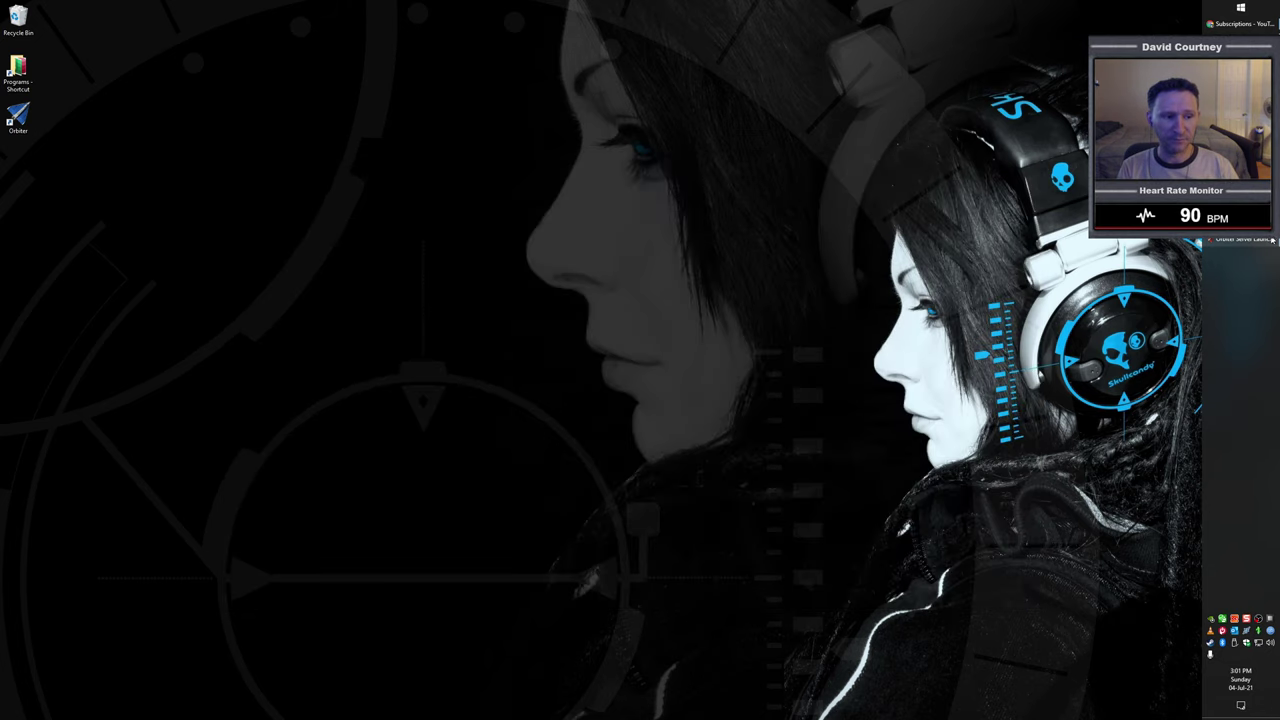
{"action": "left_click", "coordinate": [1240, 240]}
{"action": "left_click_drag", "start_coordinate": [656, 154], "coordinate": [582, 182]}
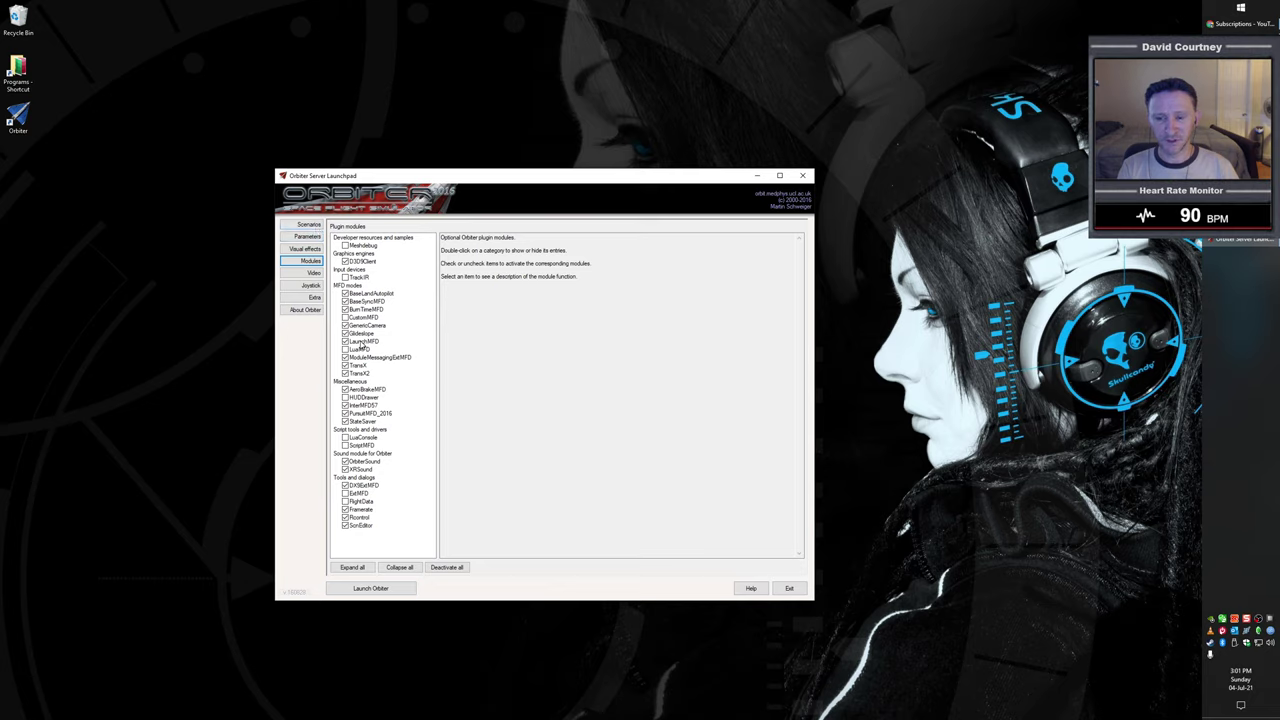
- Select the Lunar_Lander_Script scenario in the Launchpad's Scenarios list
{"action": "left_click", "coordinate": [310, 225]}
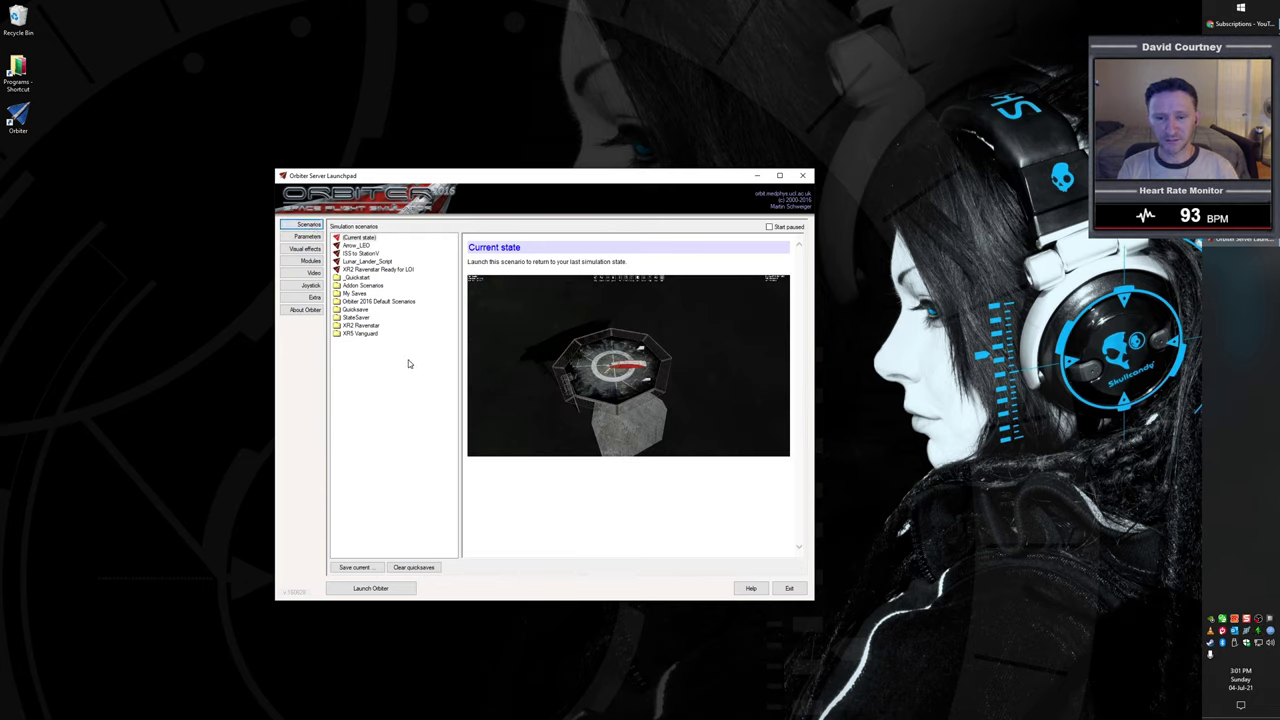
{"action": "left_click", "coordinate": [311, 261]}
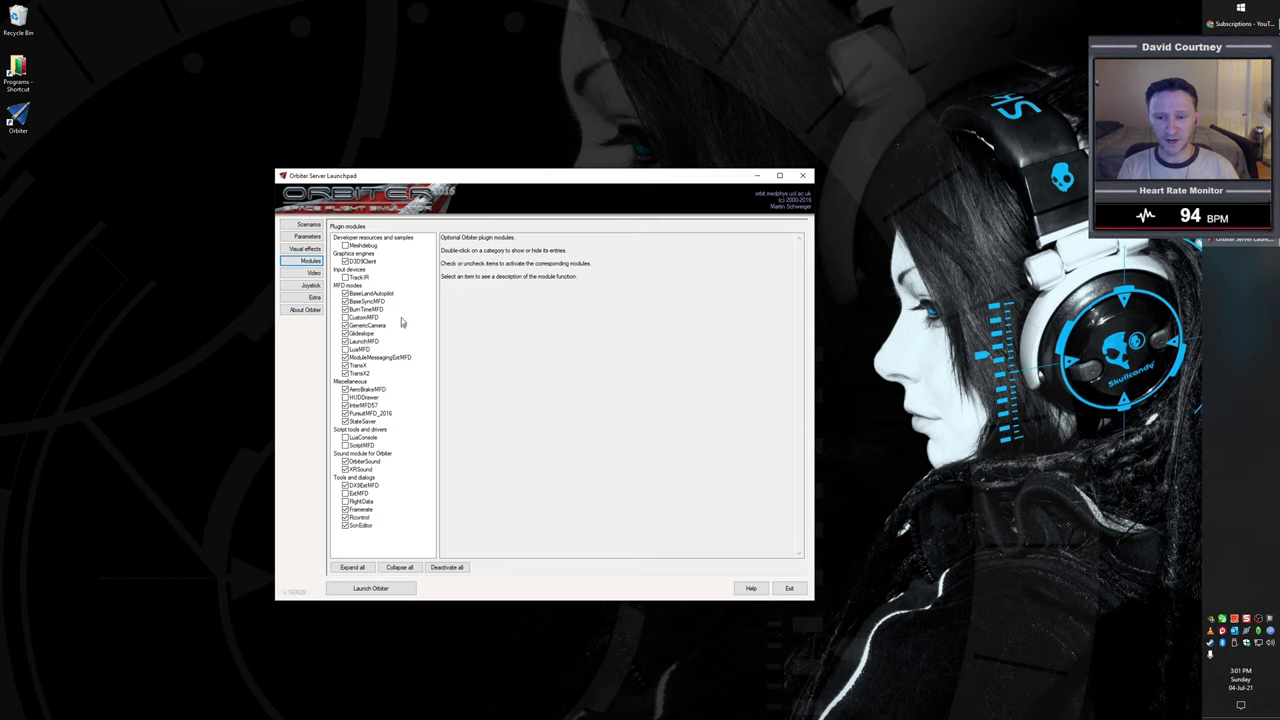
{"action": "left_click", "coordinate": [309, 225]}
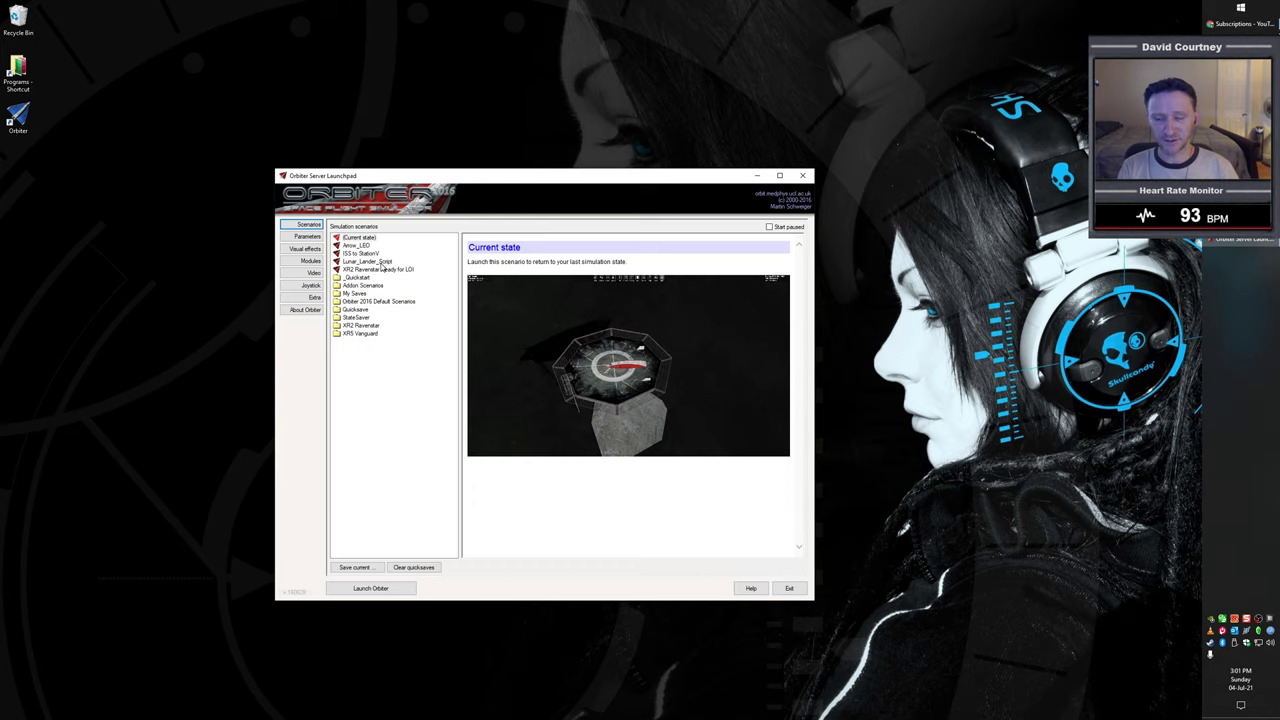
{"action": "left_click", "coordinate": [370, 262]}
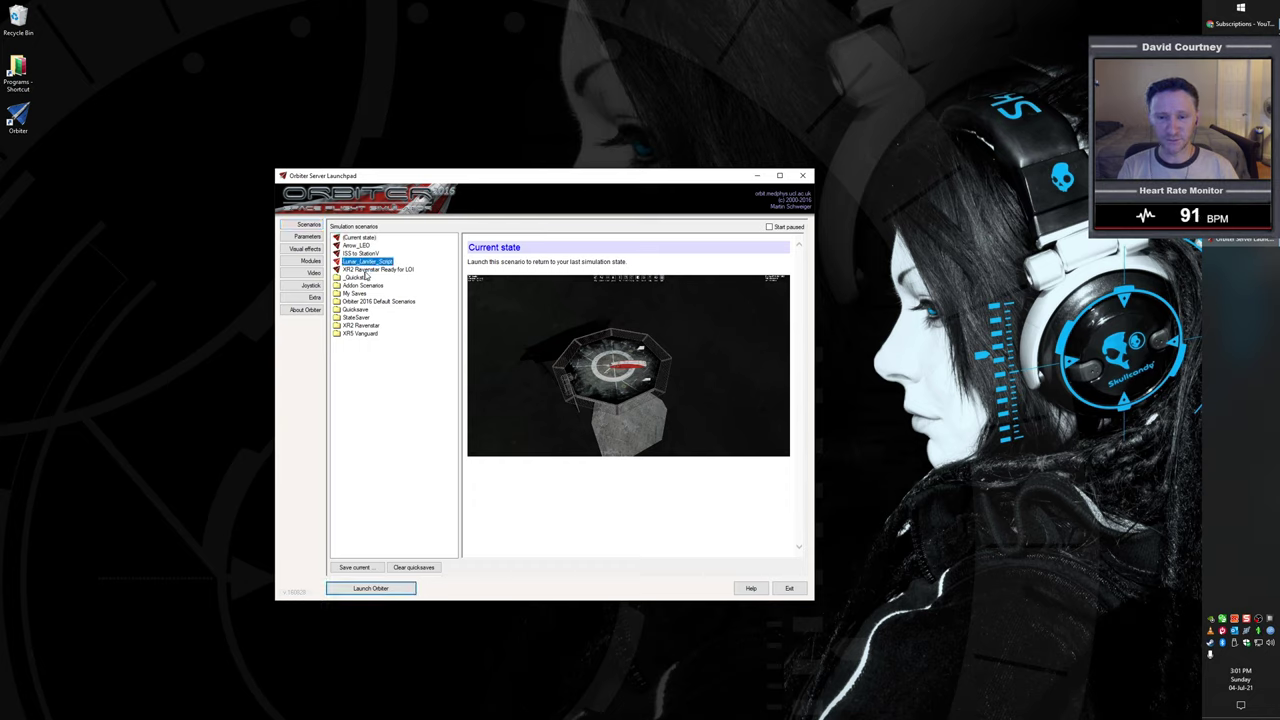